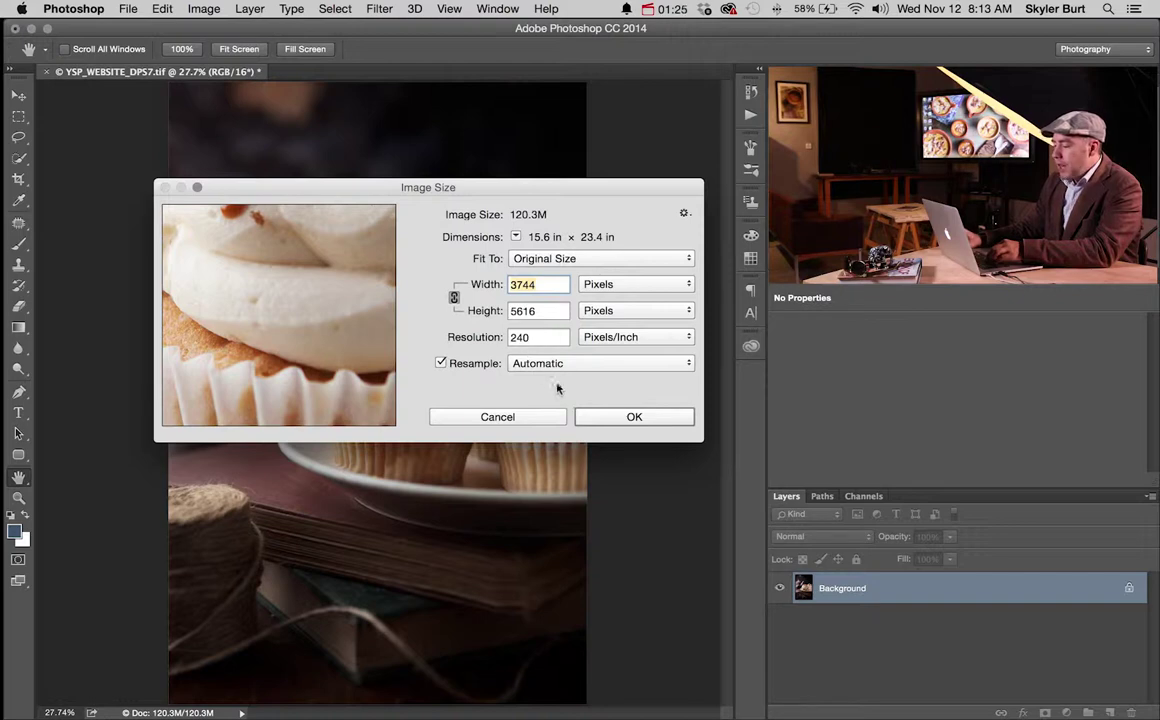
{"action": "left_click", "coordinate": [545, 416]}
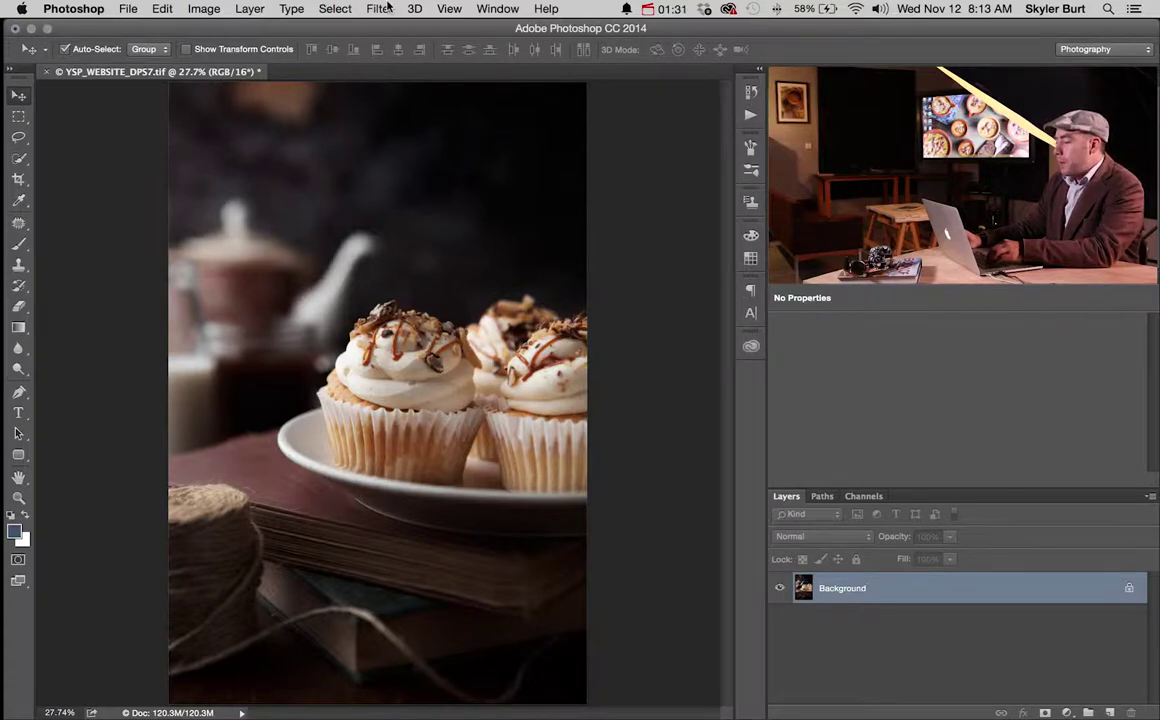
{"action": "left_click", "coordinate": [386, 6]}
{"action": "mouse_move", "coordinate": [432, 290]}
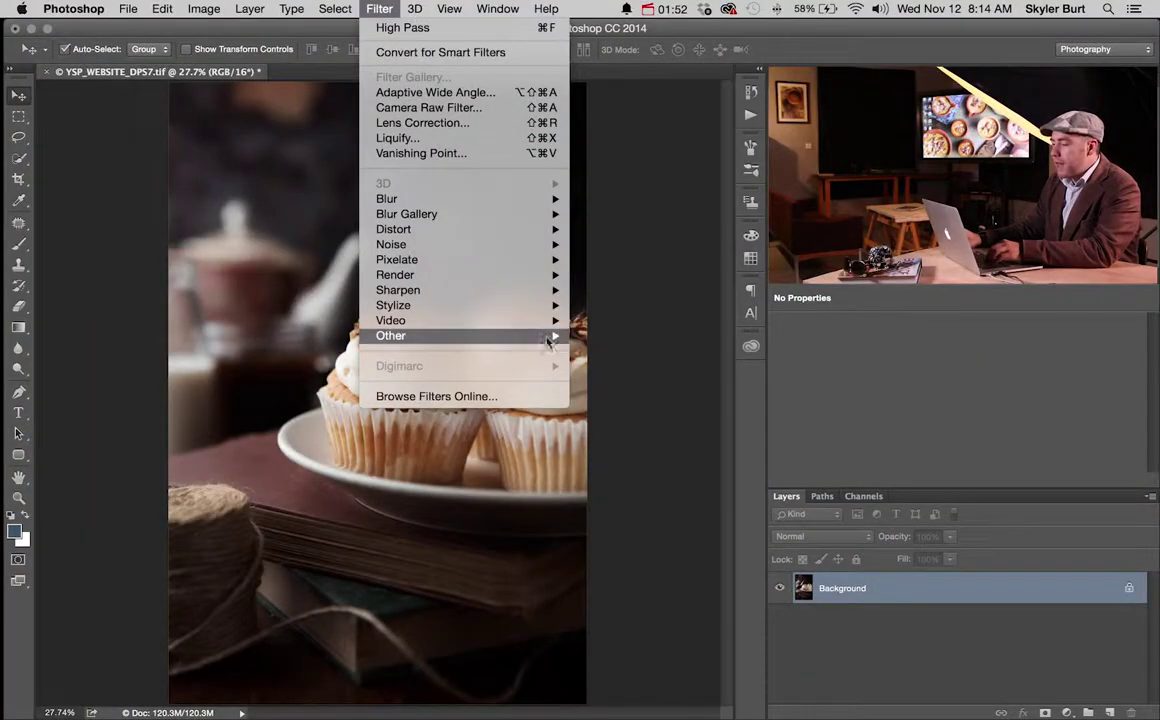
{"action": "mouse_move", "coordinate": [420, 337]}
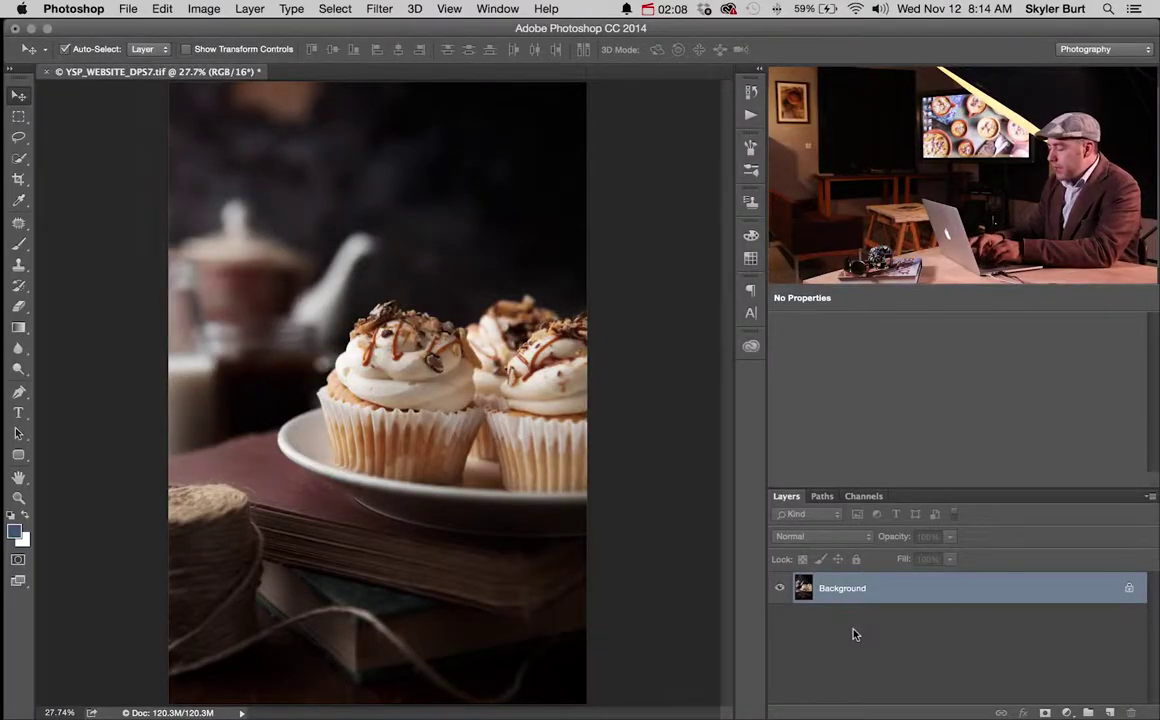
Step: Duplicate the Background layer and open the High Pass filter for the copy
{"action": "key", "text": "super+j"}
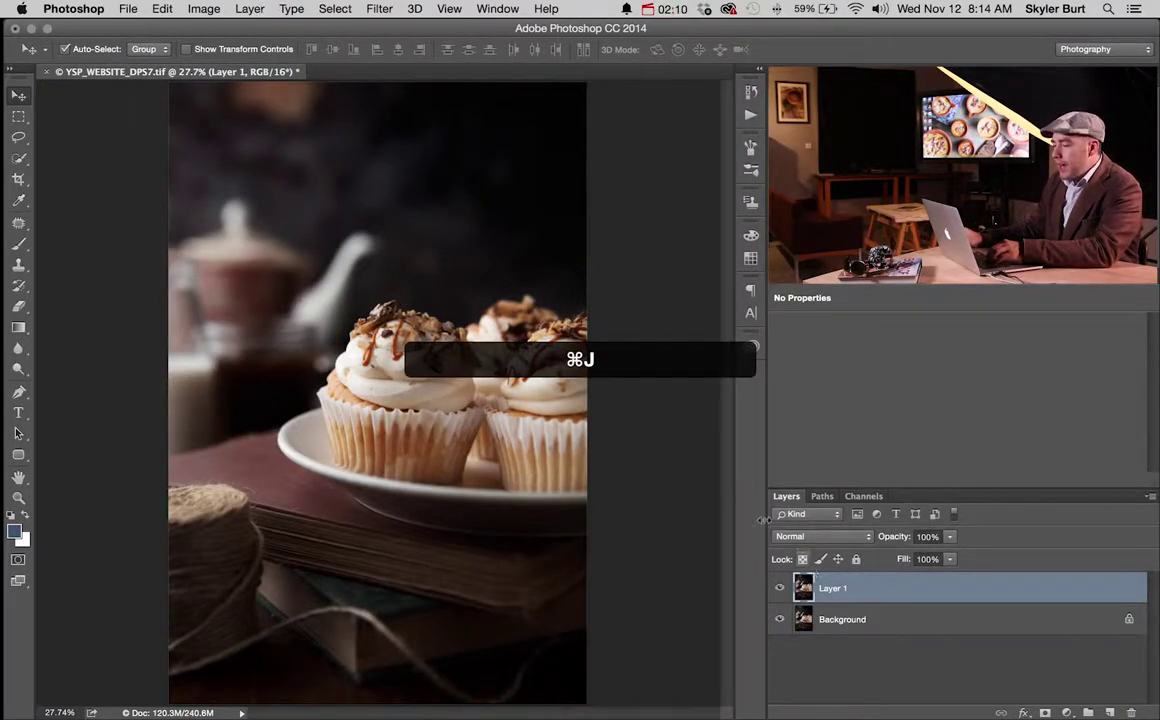
{"action": "left_click", "coordinate": [379, 9]}
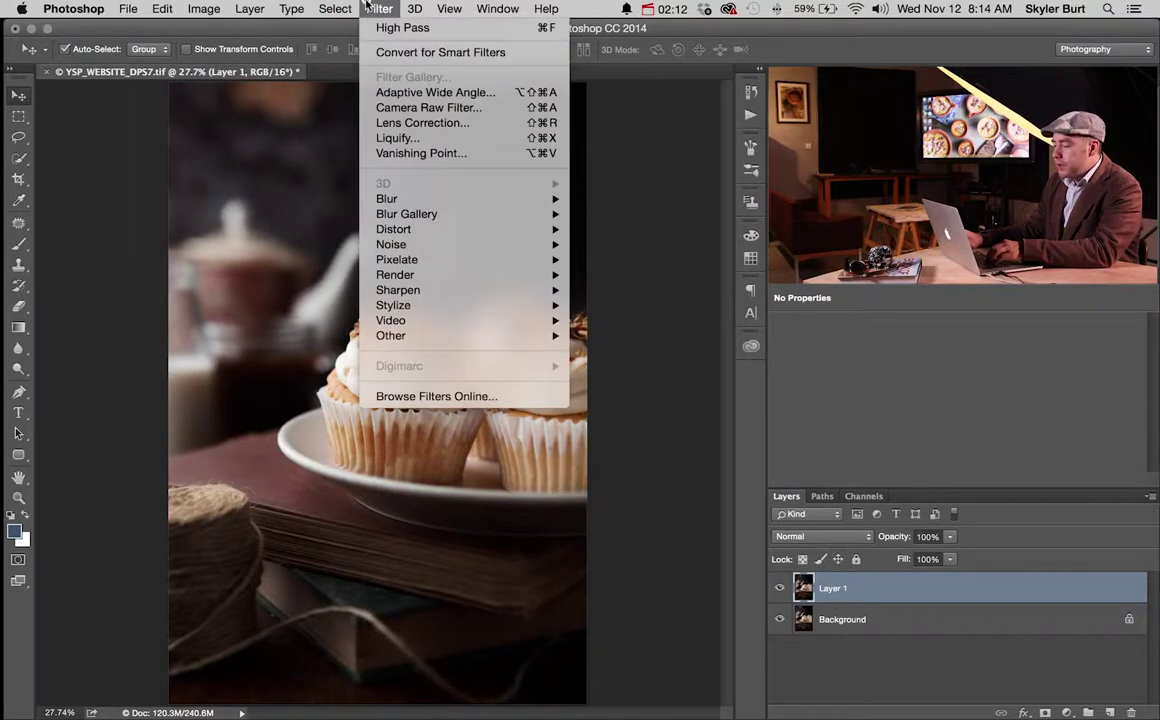
{"action": "mouse_move", "coordinate": [417, 345]}
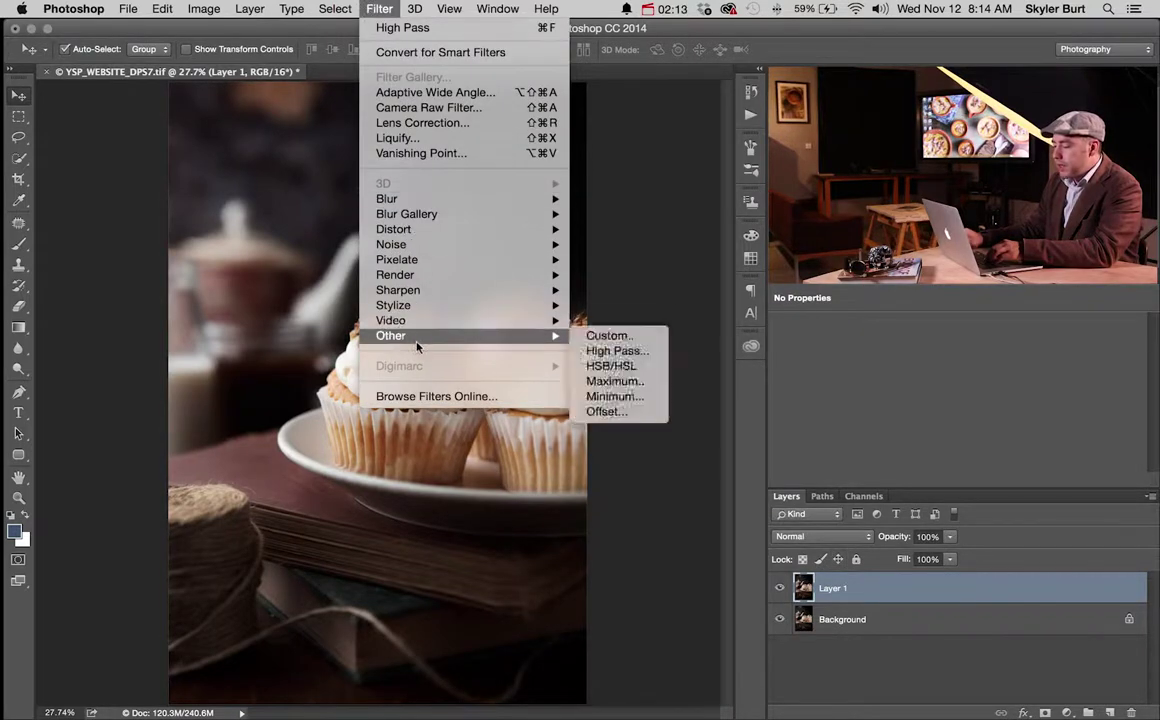
{"action": "left_click", "coordinate": [648, 352]}
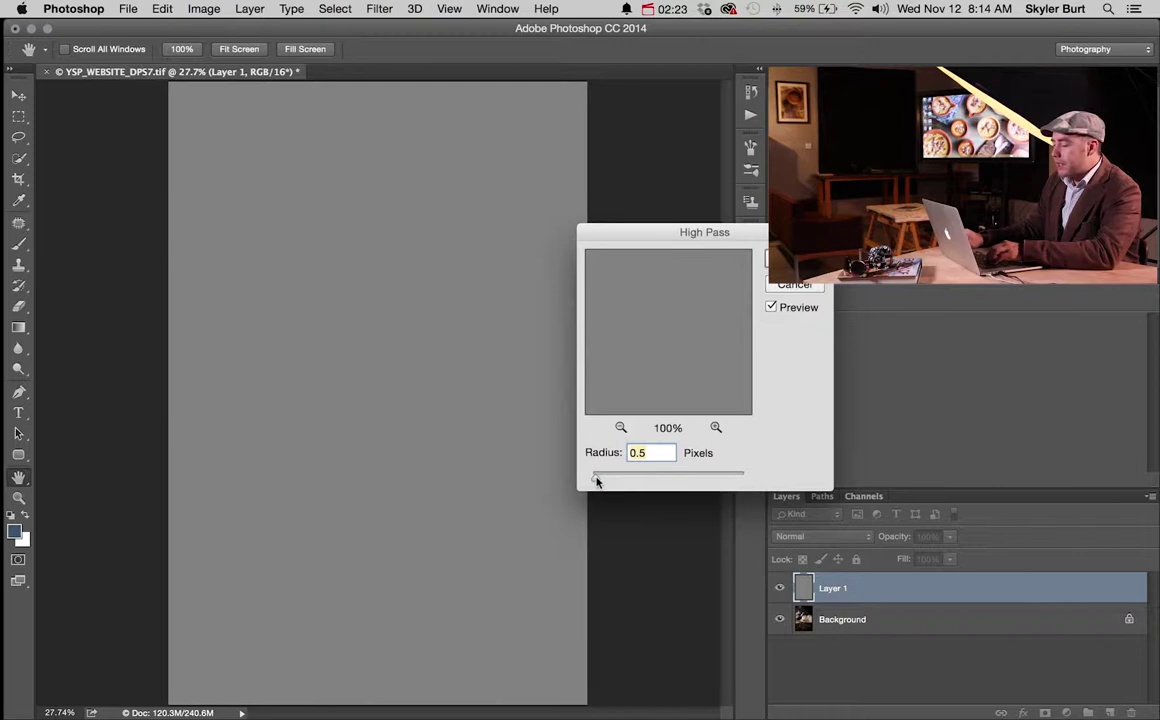
Step: Try different High Pass radii on the duplicated layer and apply the filter with a radius of 1.4 pixels
{"action": "left_click_drag", "start_coordinate": [597, 481], "coordinate": [608, 481]}
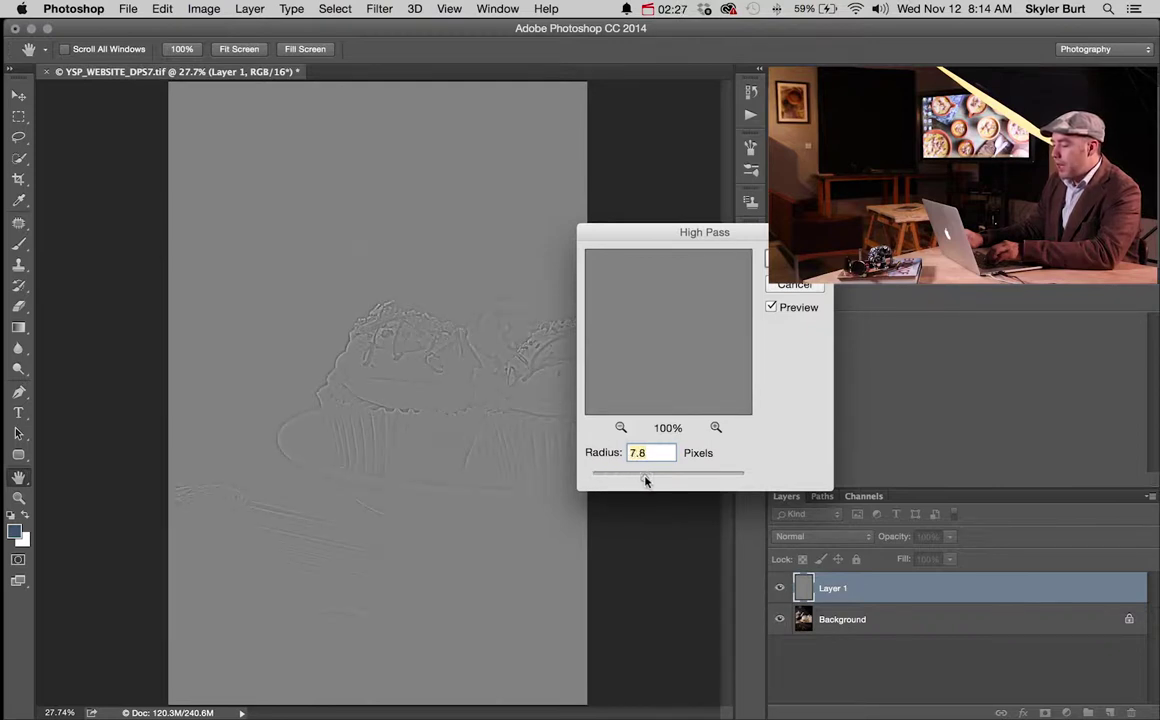
{"action": "left_click_drag", "start_coordinate": [645, 481], "coordinate": [726, 481]}
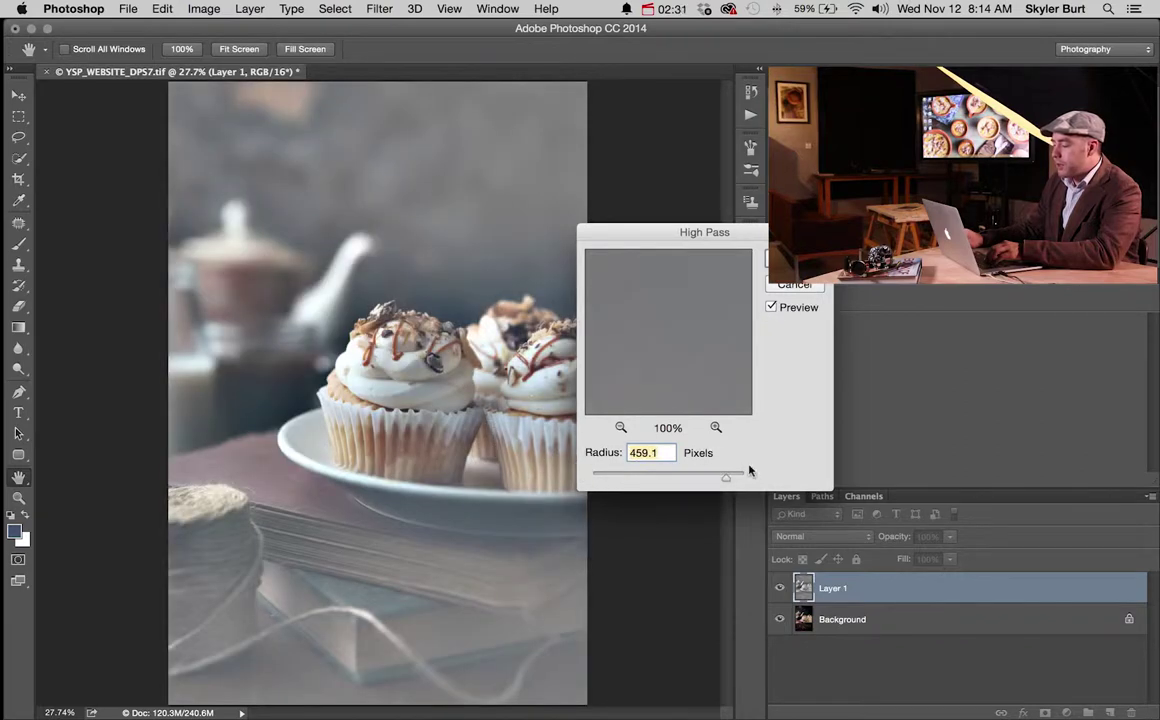
{"action": "left_click_drag", "start_coordinate": [666, 482], "coordinate": [623, 482]}
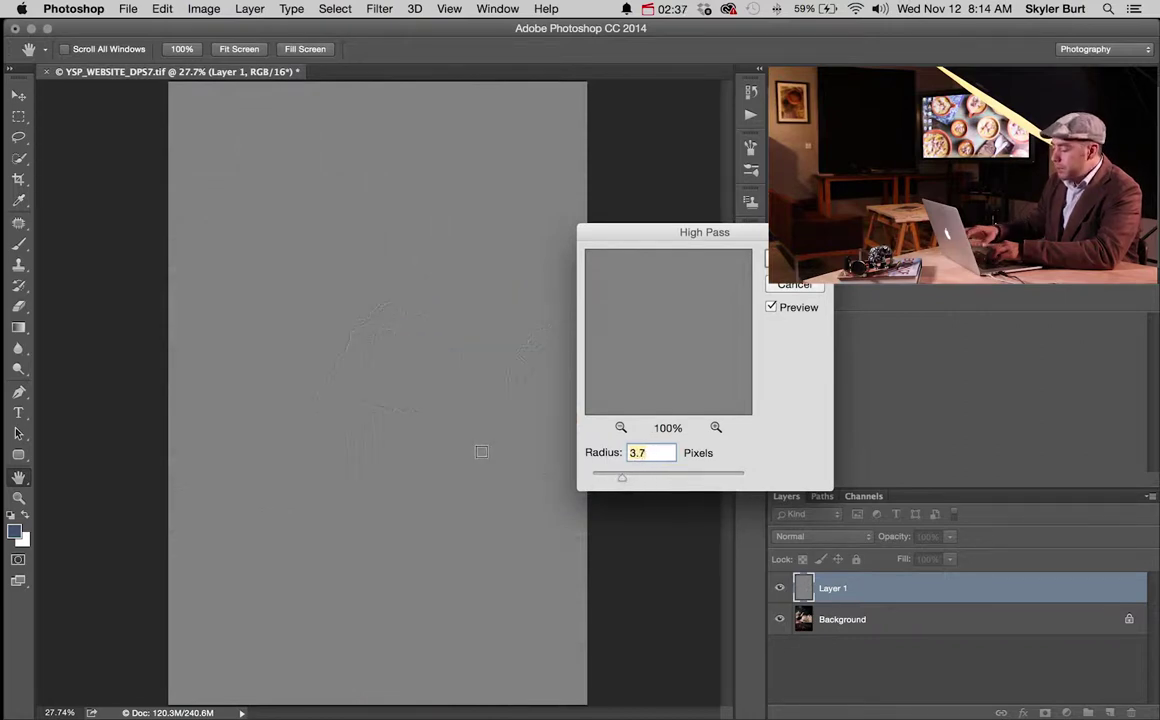
{"action": "key", "text": "super+equal"}
{"action": "key", "text": "super+equal"}
{"action": "key", "text": "super+equal"}
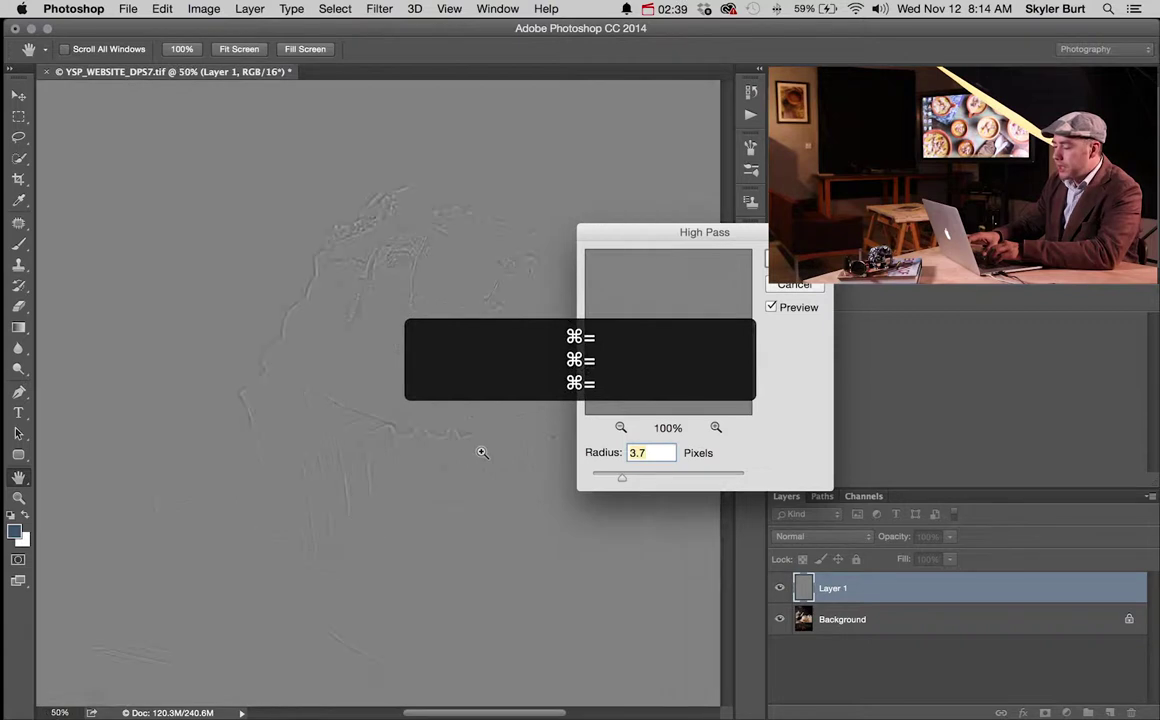
{"action": "key", "text": "super+equal"}
{"action": "key", "text": "super+equal"}
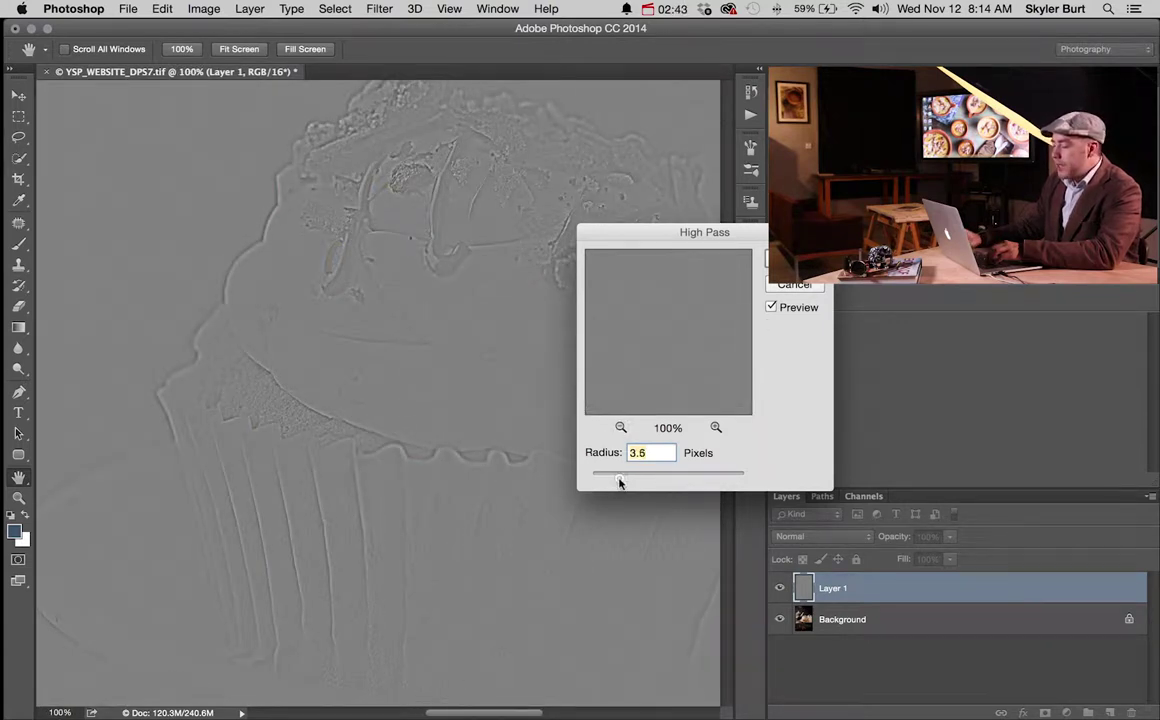
{"action": "left_click_drag", "start_coordinate": [616, 481], "coordinate": [604, 482]}
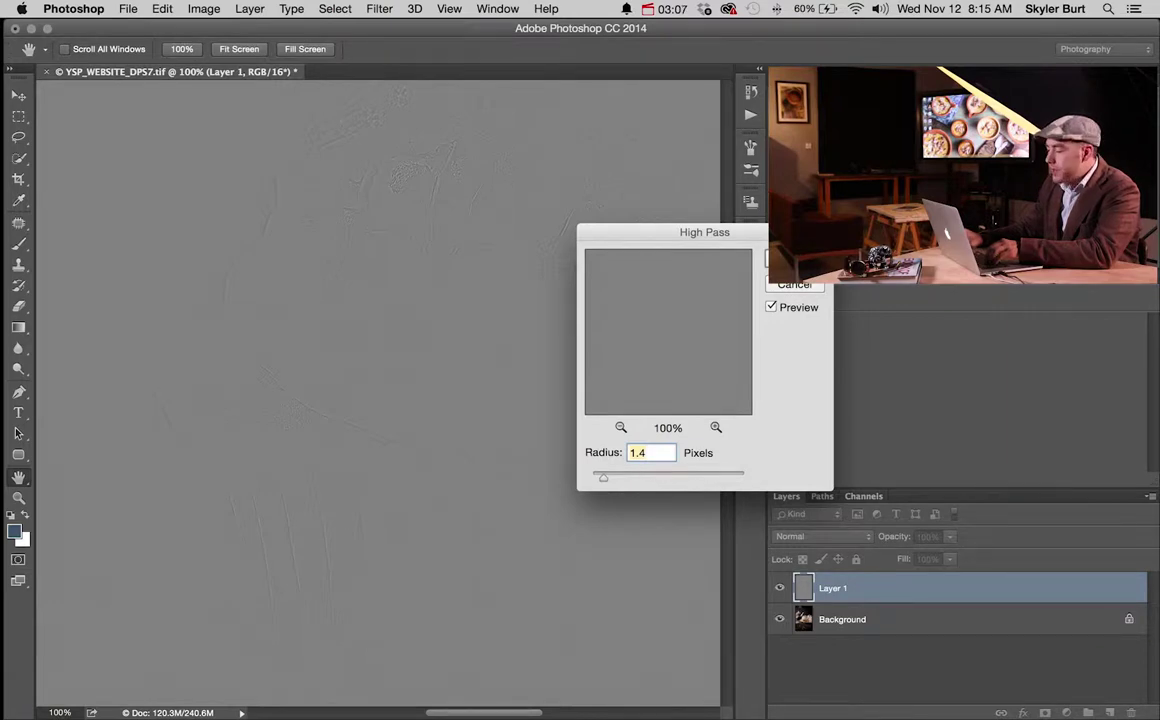
{"action": "key", "text": "Return"}
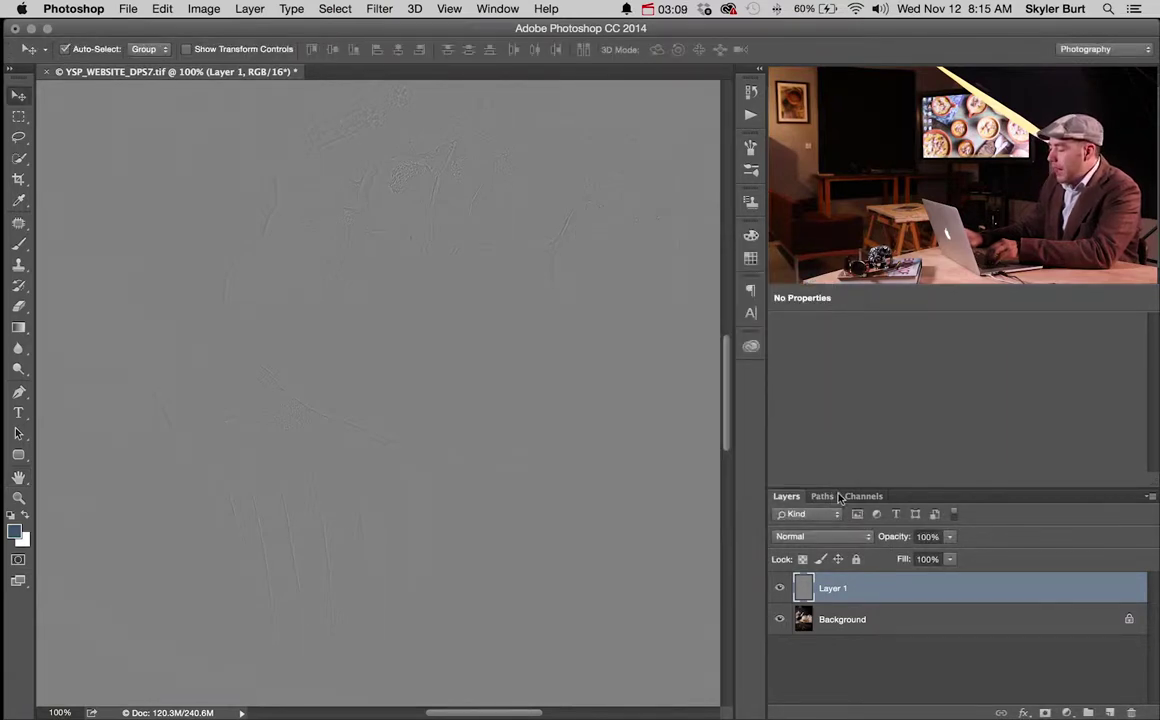
Step: Change the blending mode of the High Pass layer to Overlay
{"action": "left_click", "coordinate": [826, 540]}
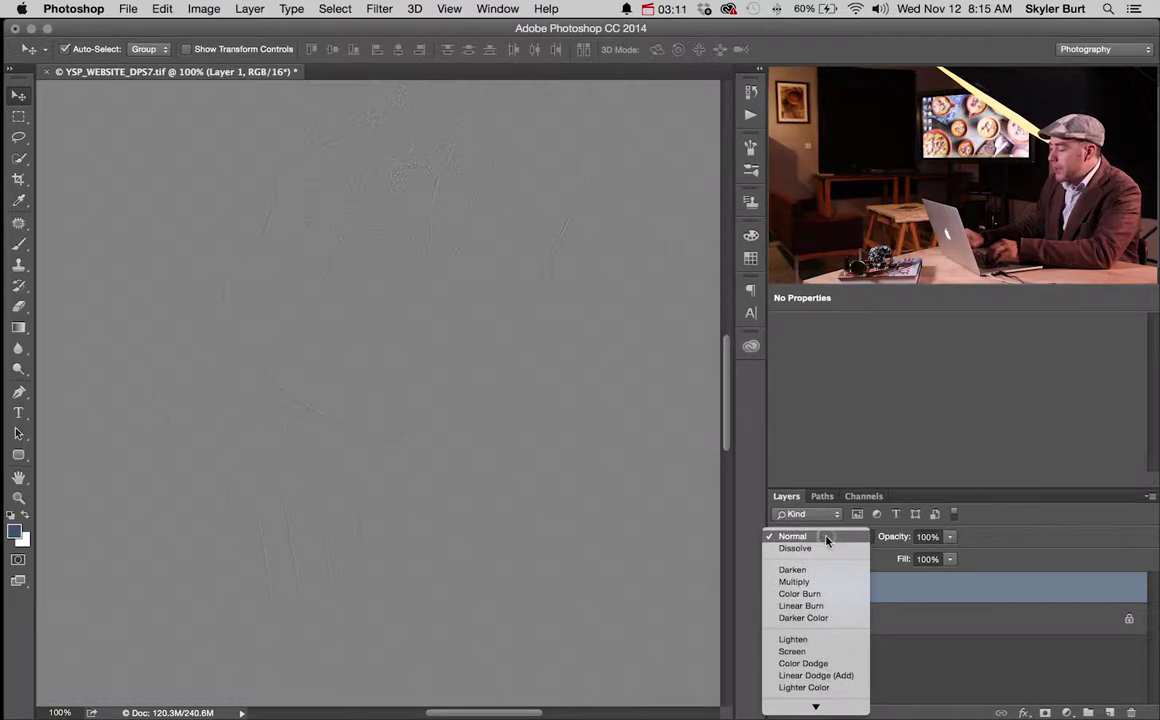
{"action": "scroll", "coordinate": [826, 652], "scroll_direction": "down", "scroll_amount": 3}
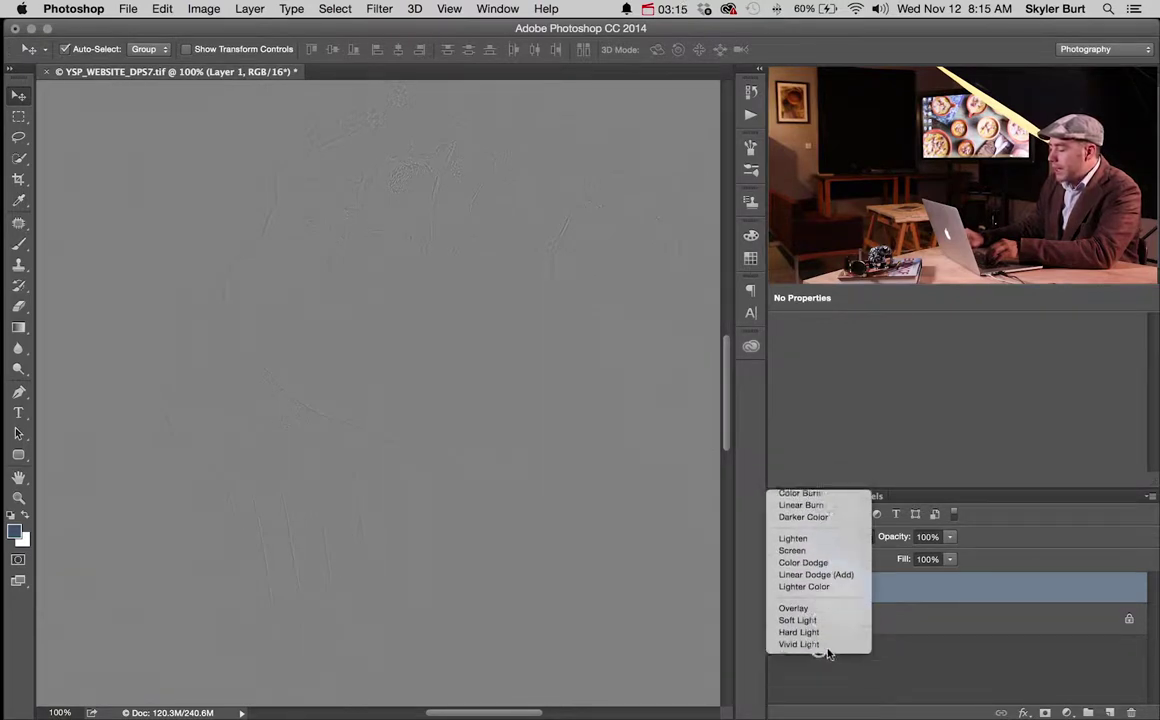
{"action": "left_click", "coordinate": [818, 650]}
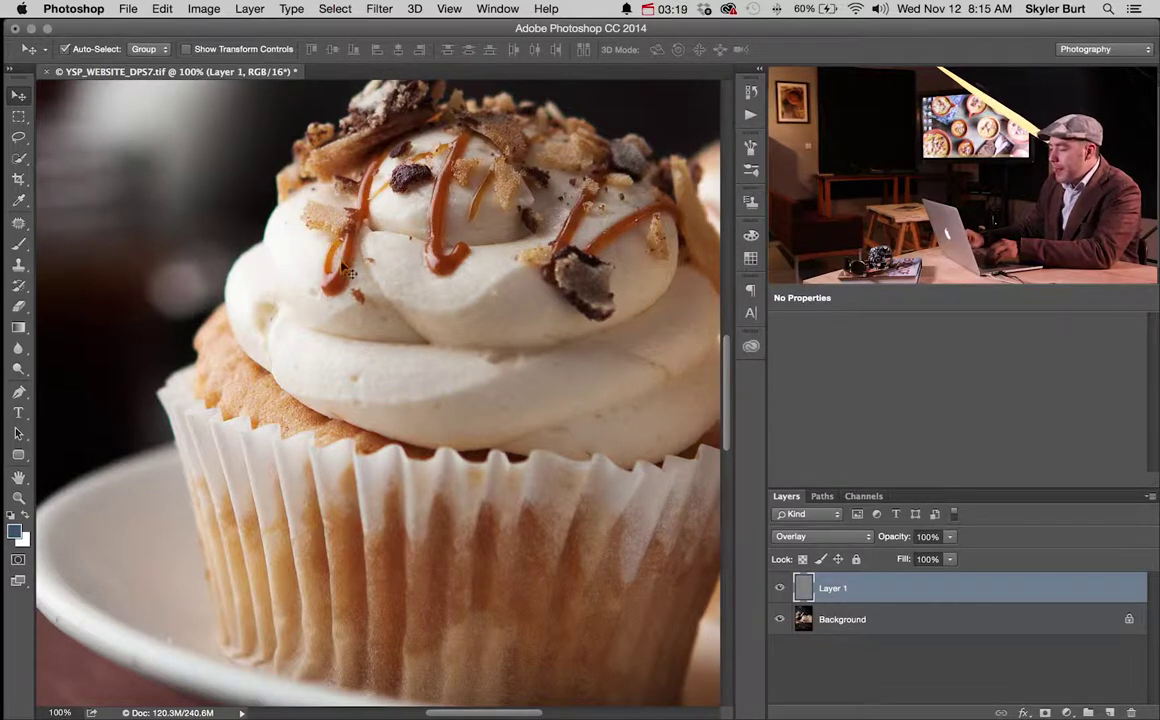
Step: Toggle the visibility of Layer 1 to compare the cupcake with and without High Pass sharpening
{"action": "left_click", "coordinate": [781, 589]}
{"action": "left_click", "coordinate": [781, 590]}
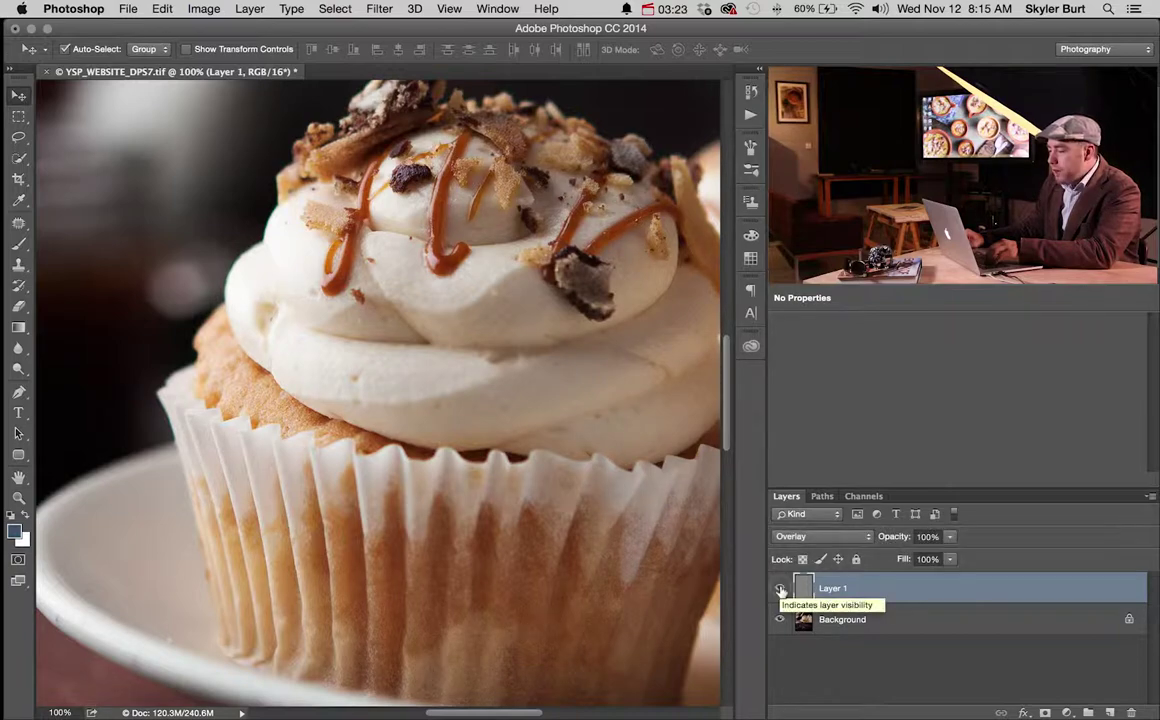
{"action": "left_click", "coordinate": [781, 590]}
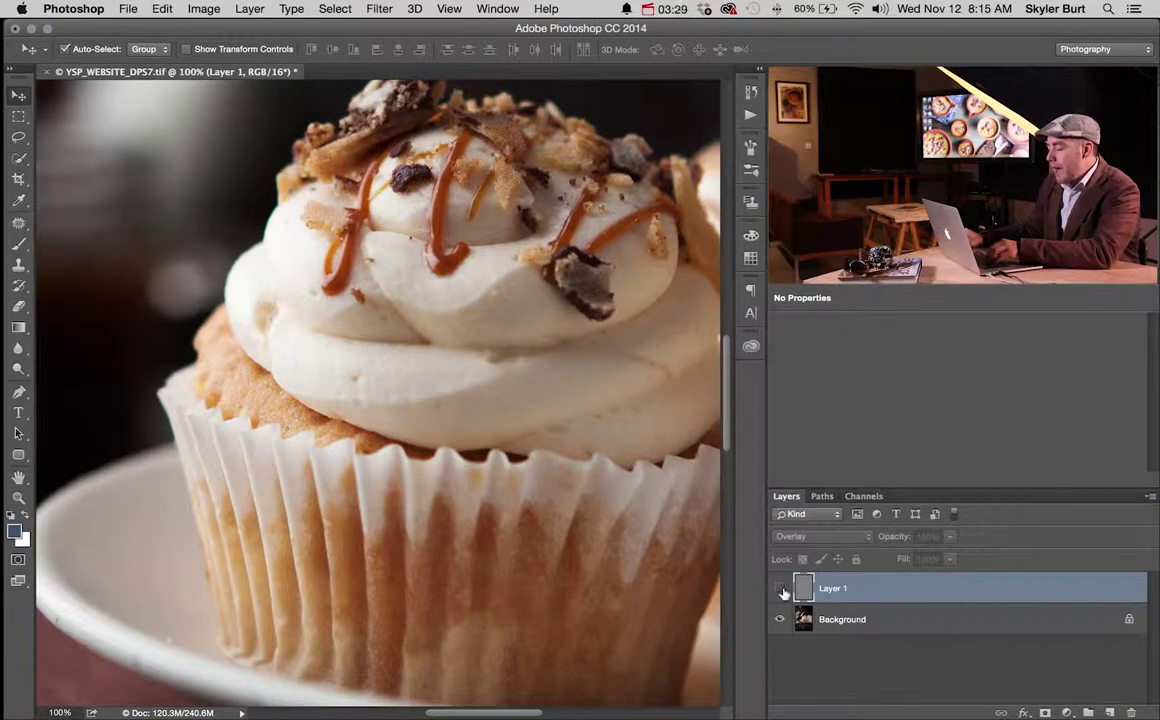
{"action": "left_click", "coordinate": [781, 590]}
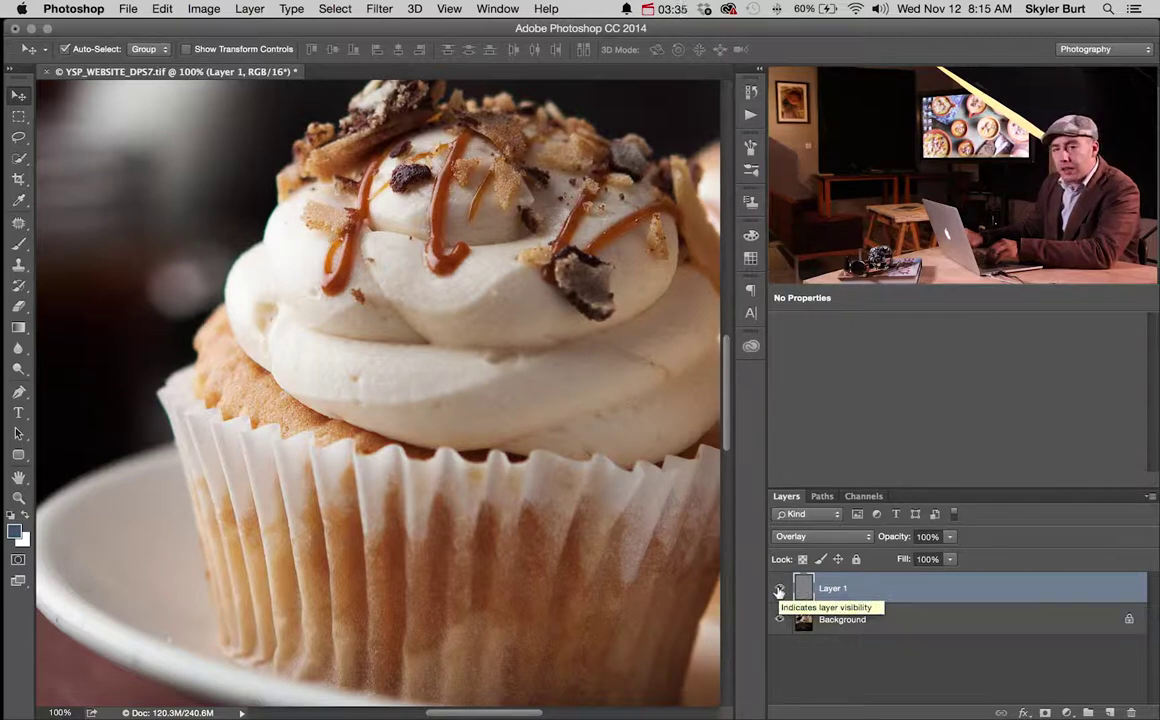
Step: Add a mask to Layer 1 and paint it black with a 1700-pixel brush, keeping the sharpening only around the cupcakes
{"action": "left_click", "coordinate": [1045, 712]}
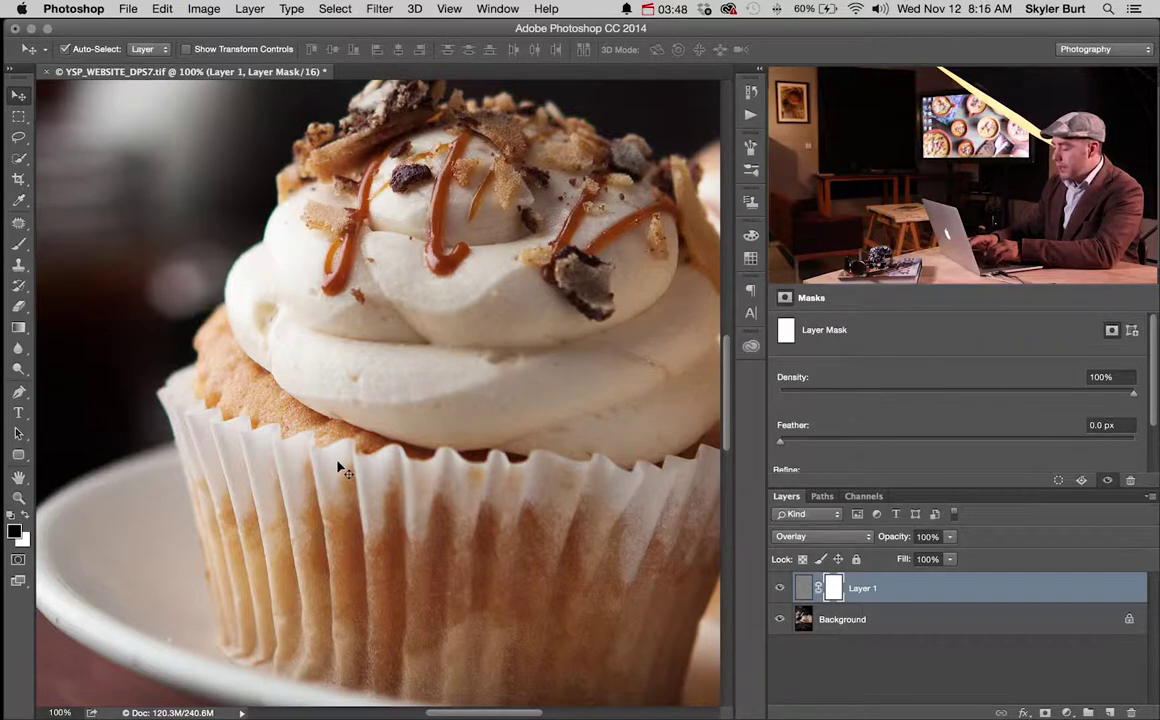
{"action": "key", "text": "super+0"}
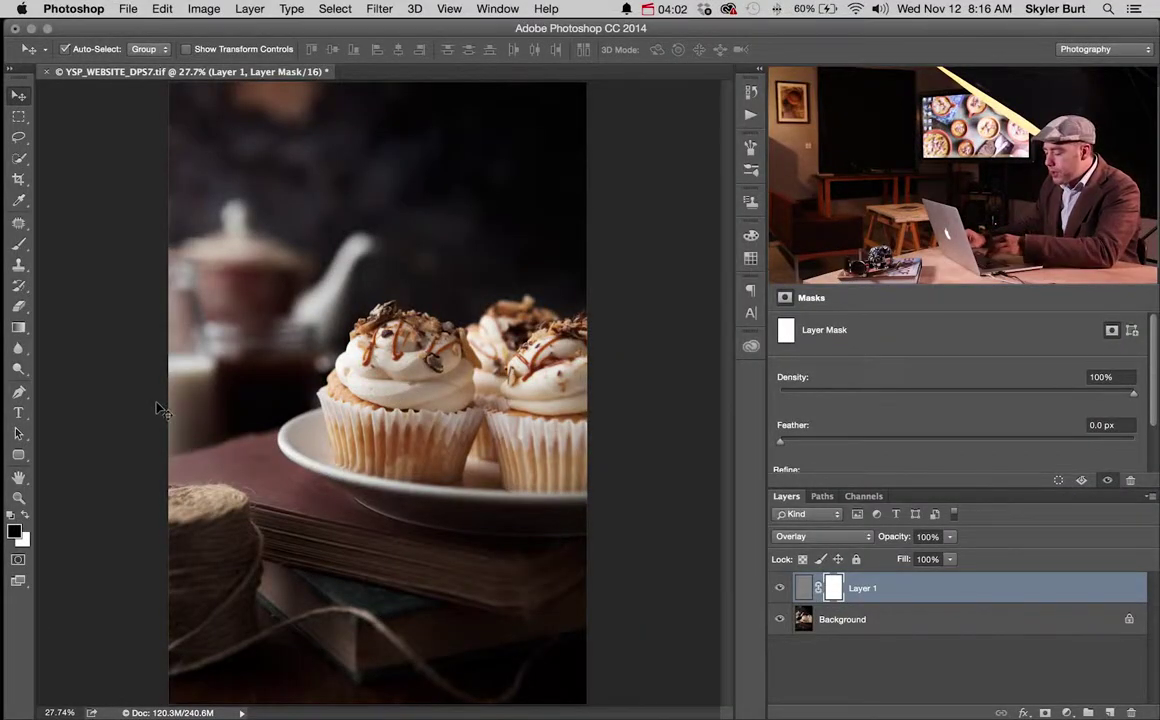
{"action": "key", "text": "b"}
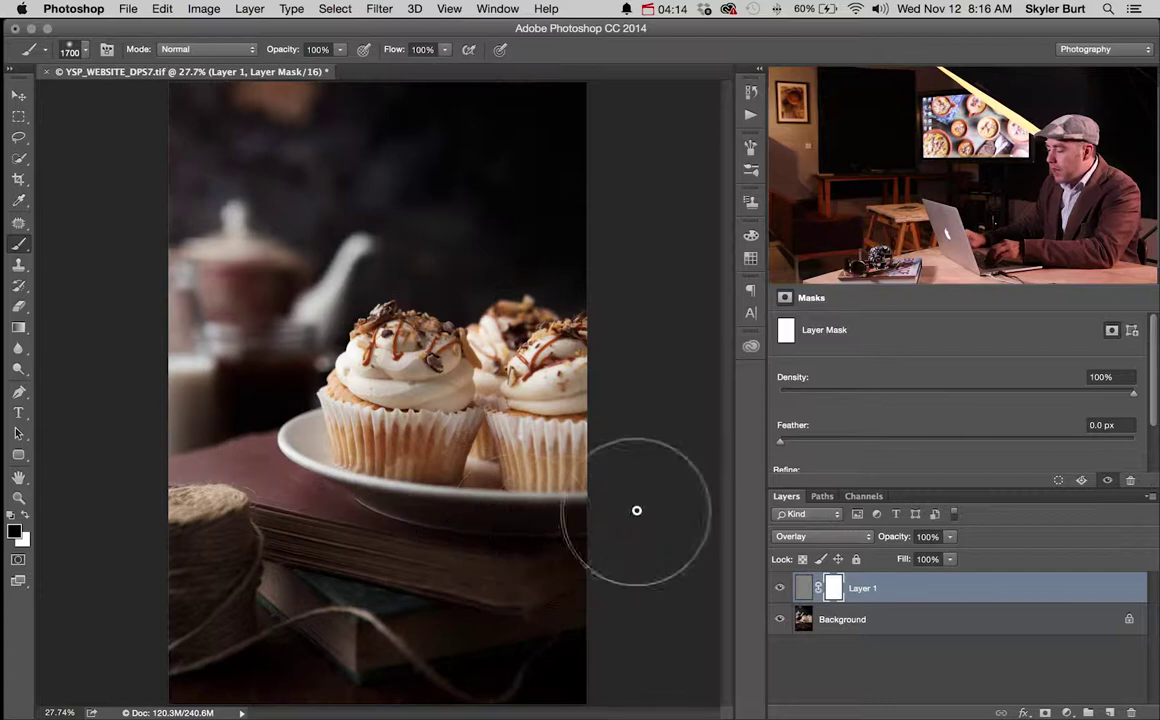
{"action": "mouse_move", "coordinate": [553, 497]}
{"action": "left_mouse_down"}
{"action": "mouse_move", "coordinate": [259, 518]}
{"action": "mouse_move", "coordinate": [539, 507]}
{"action": "mouse_move", "coordinate": [461, 497]}
{"action": "mouse_move", "coordinate": [418, 510]}
{"action": "left_mouse_up"}
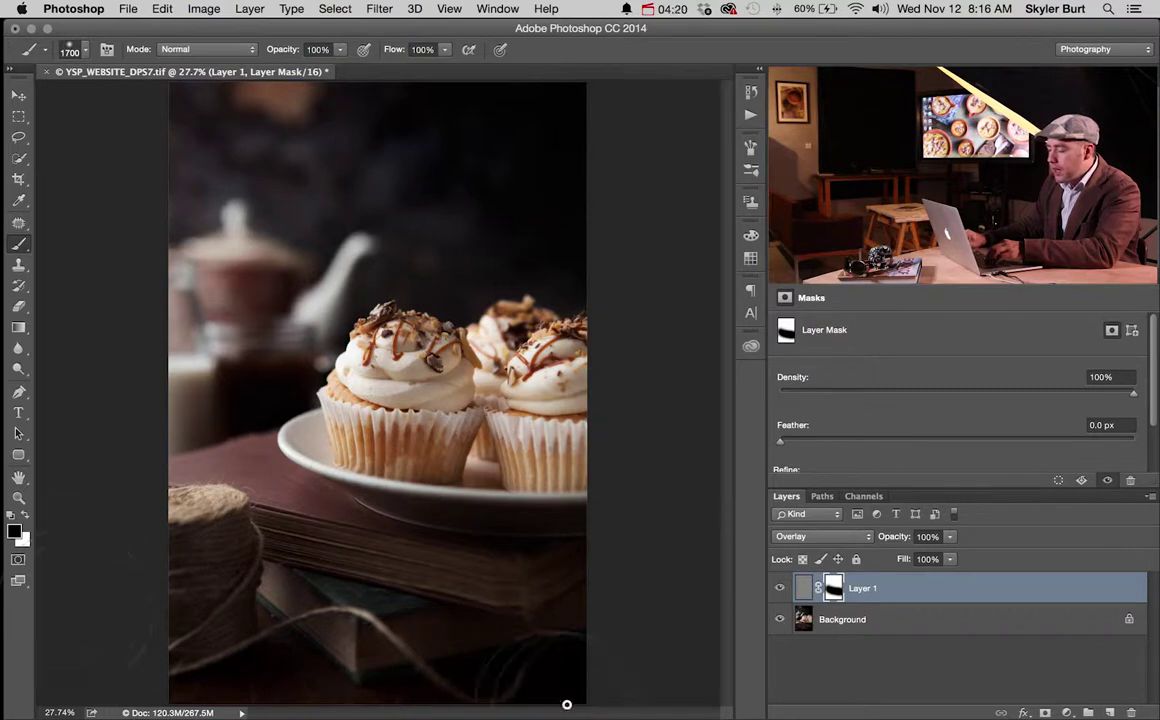
{"action": "key", "text": "bracketright"}
{"action": "key", "text": "bracketright"}
{"action": "key", "text": "bracketright"}
{"action": "key", "text": "bracketright"}
{"action": "key", "text": "bracketright"}
{"action": "key", "text": "bracketright"}
{"action": "key", "text": "bracketright"}
{"action": "key", "text": "bracketright"}
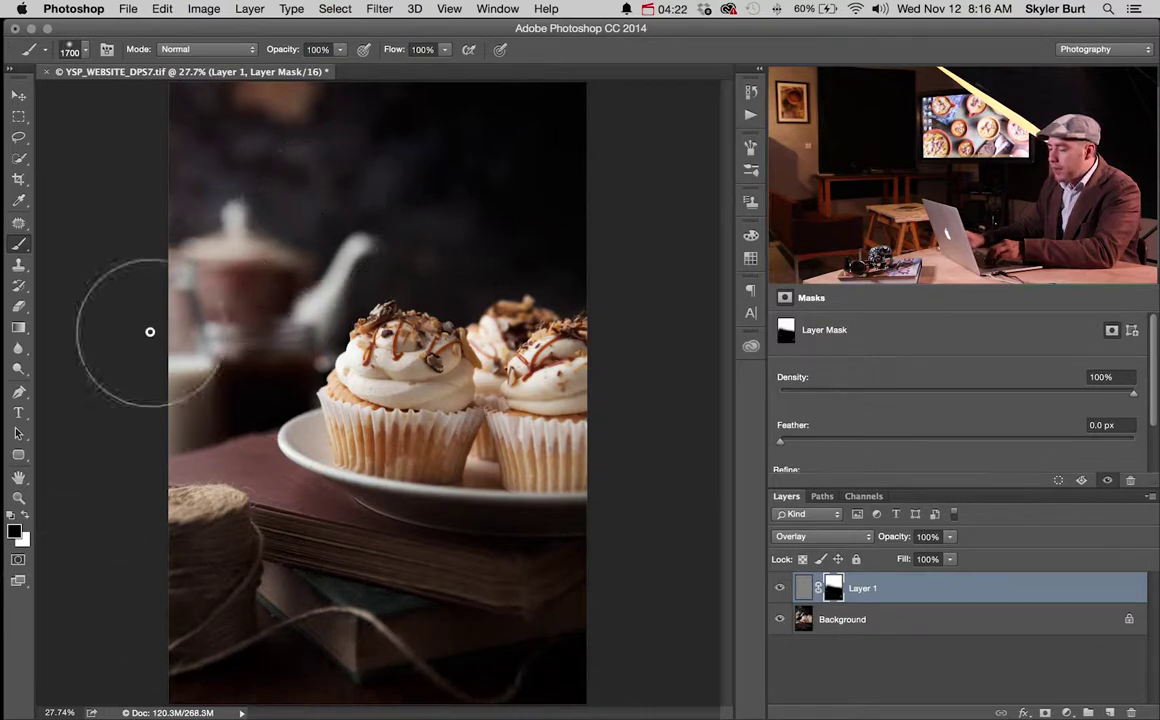
{"action": "mouse_move", "coordinate": [523, 211]}
{"action": "left_mouse_down"}
{"action": "mouse_move", "coordinate": [278, 218]}
{"action": "mouse_move", "coordinate": [228, 233]}
{"action": "left_mouse_up"}
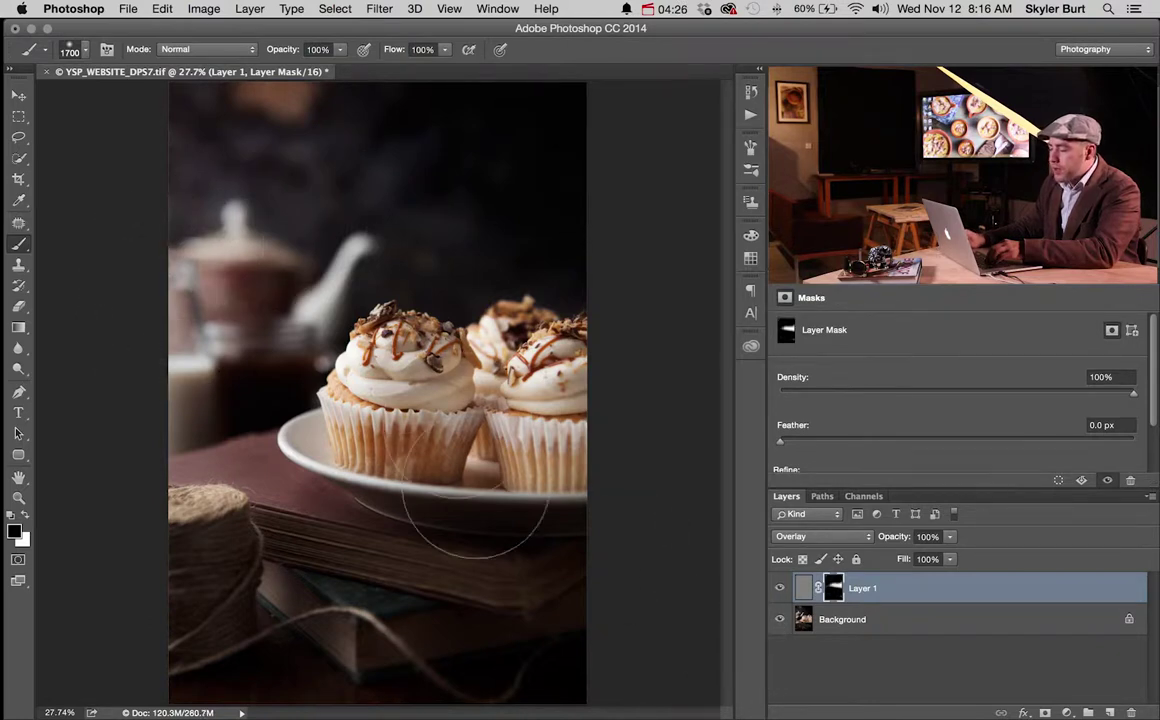
{"action": "key", "text": "z"}
{"action": "left_click_drag", "start_coordinate": [350, 293], "coordinate": [460, 302]}
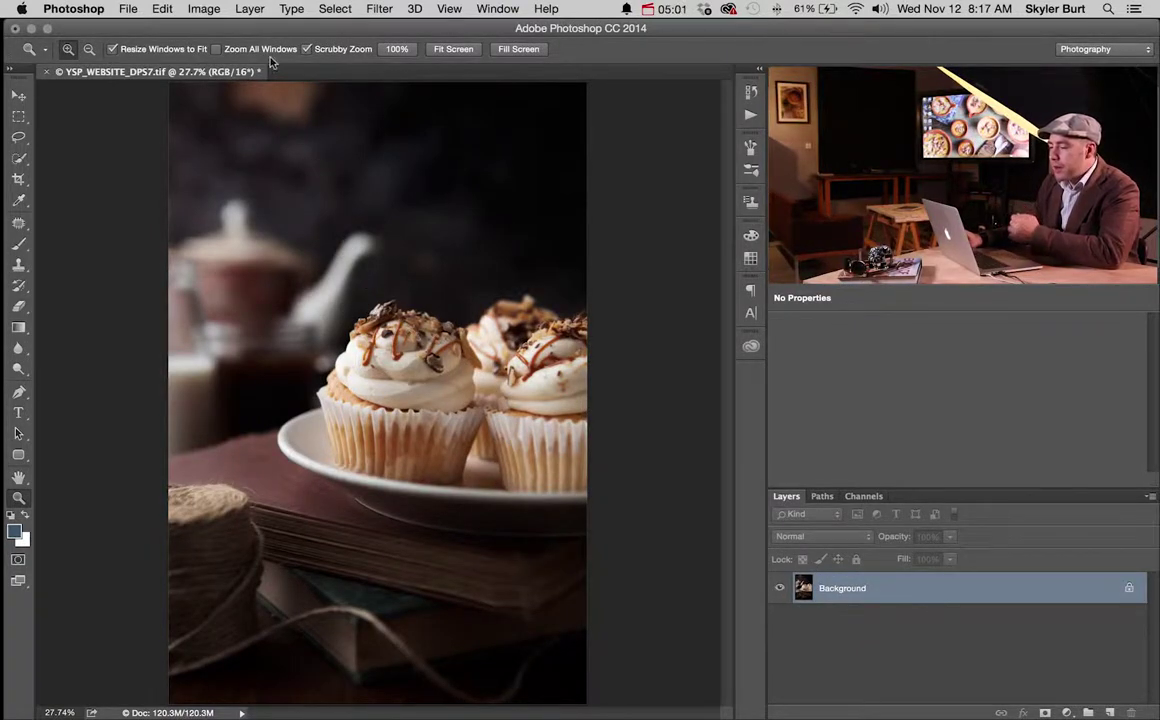
Step: Resize the image to a height of 1200 pixels at a resolution of 72 pixels/inch
{"action": "left_click", "coordinate": [204, 9]}
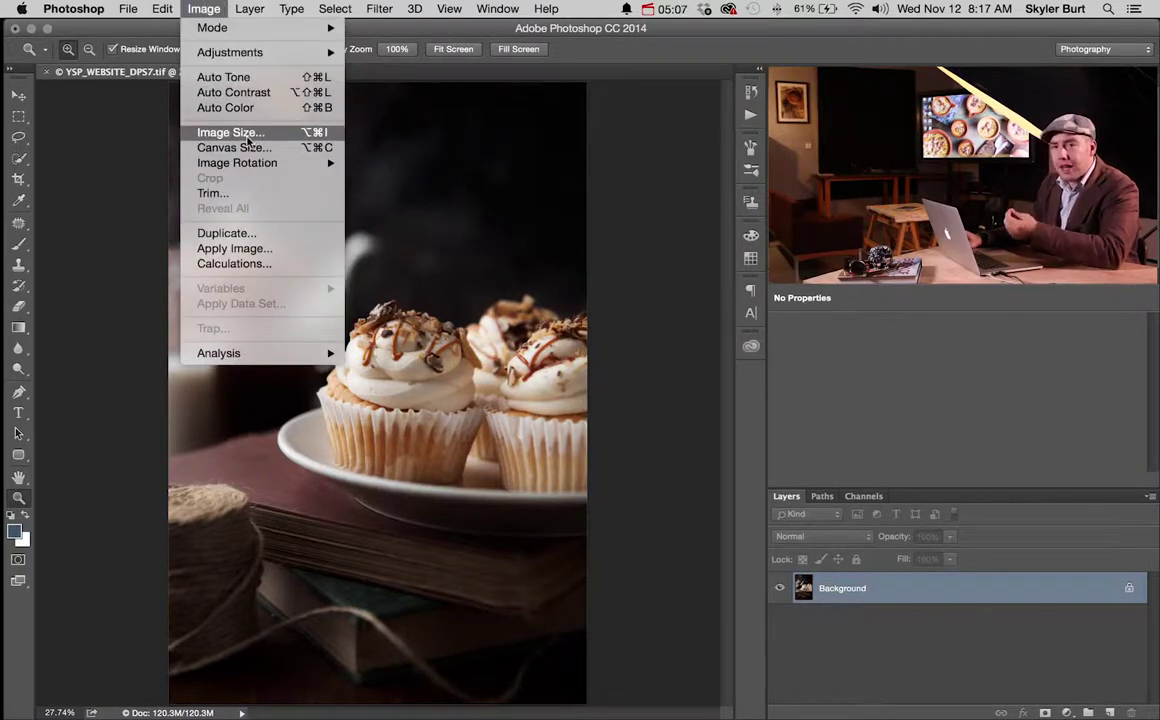
{"action": "left_click", "coordinate": [247, 134]}
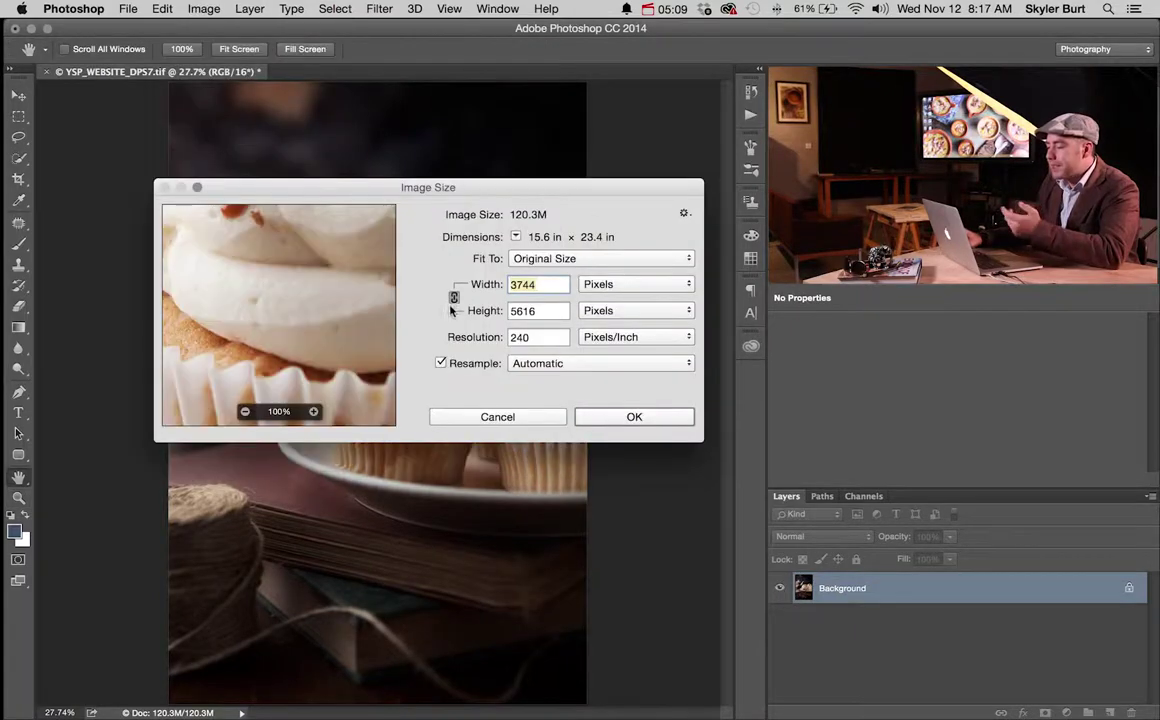
{"action": "double_click", "coordinate": [534, 337]}
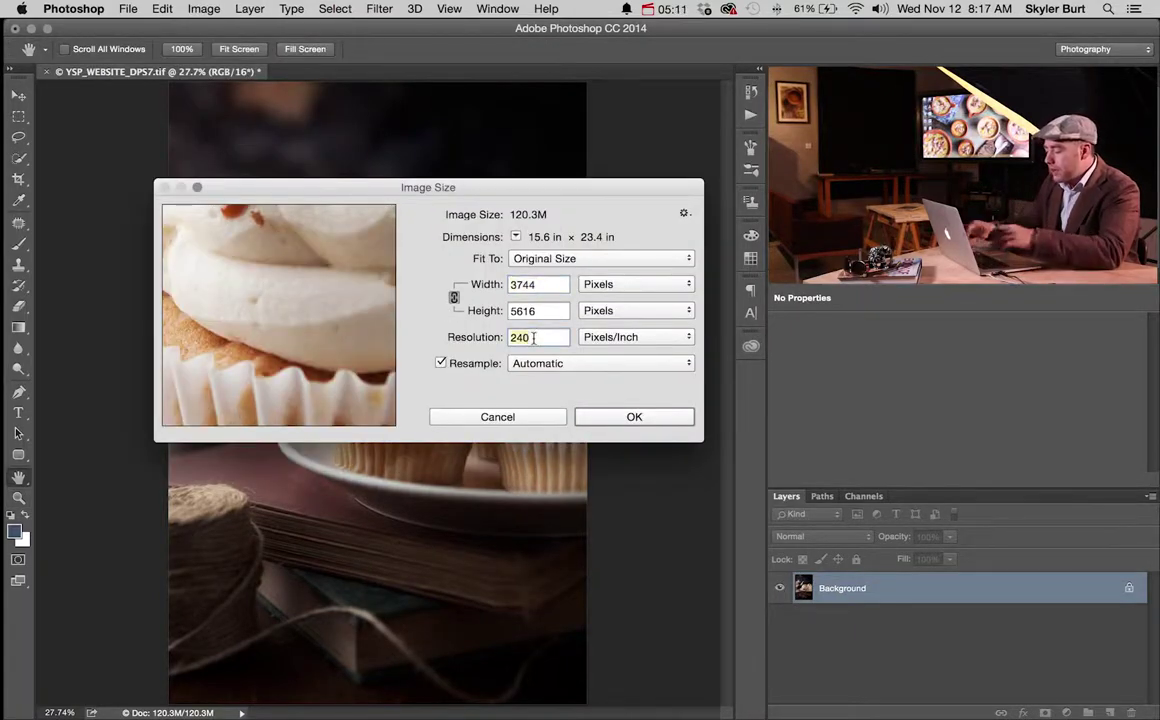
{"action": "type", "text": "72"}
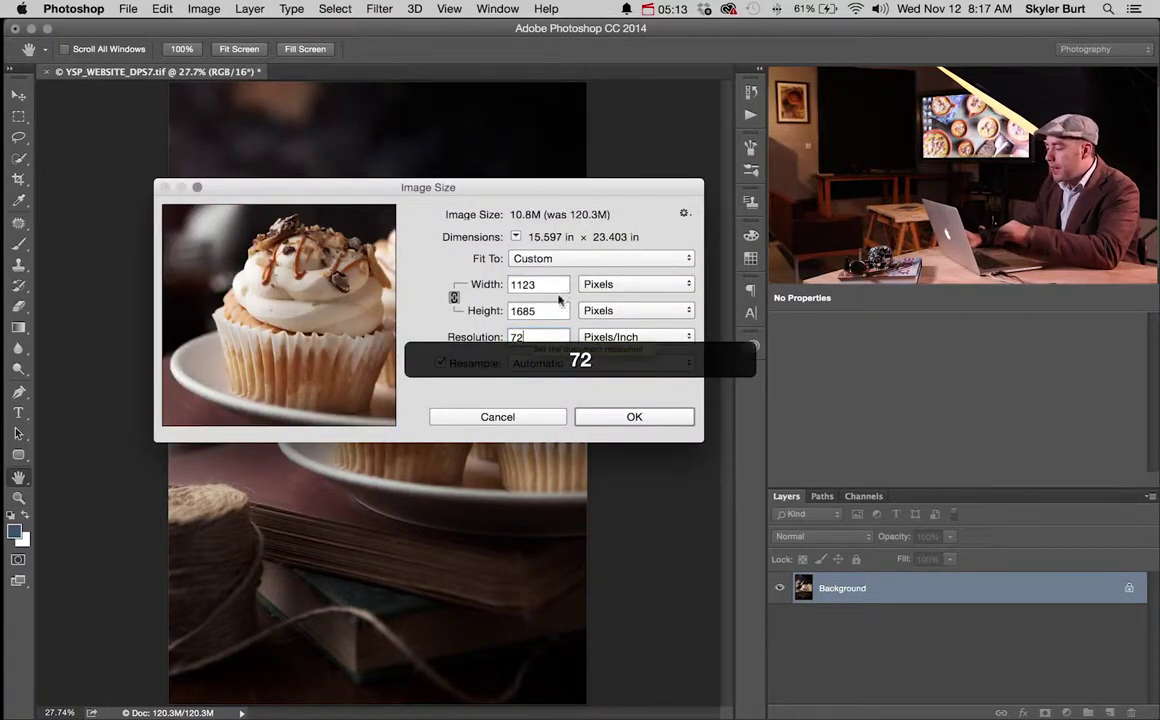
{"action": "double_click", "coordinate": [543, 311]}
{"action": "type", "text": "1200"}
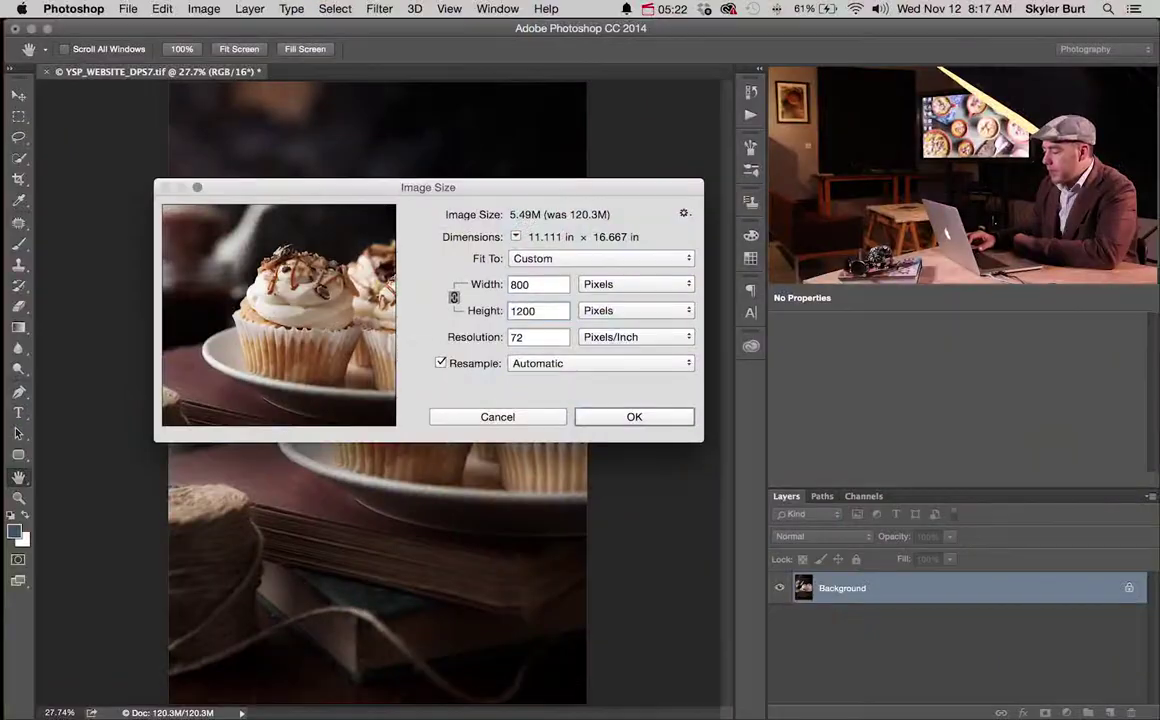
{"action": "key", "text": "Return"}
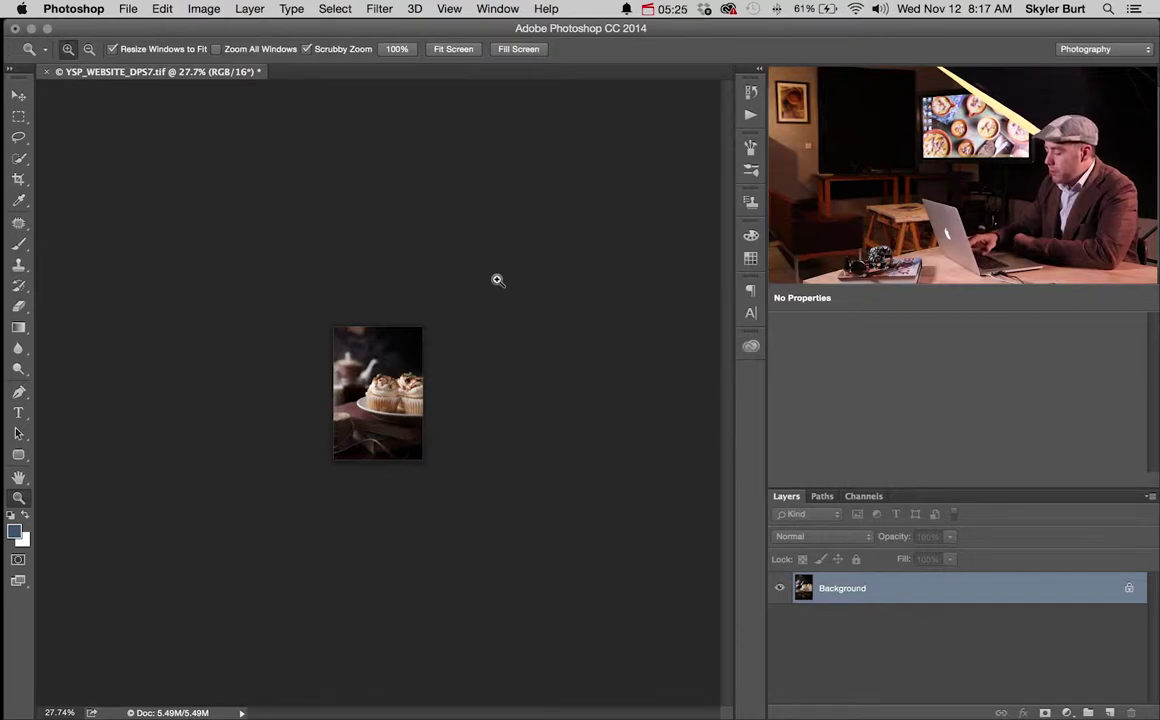
{"action": "key", "text": "super+0"}
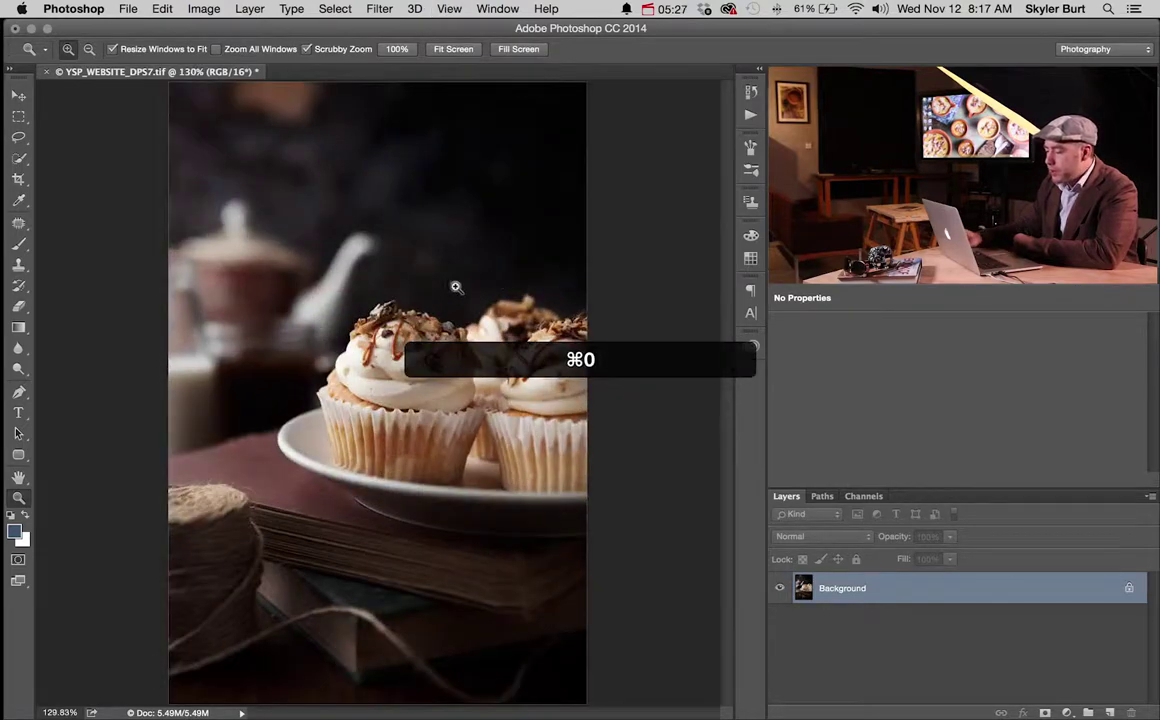
{"action": "left_click_drag", "start_coordinate": [341, 293], "coordinate": [450, 295]}
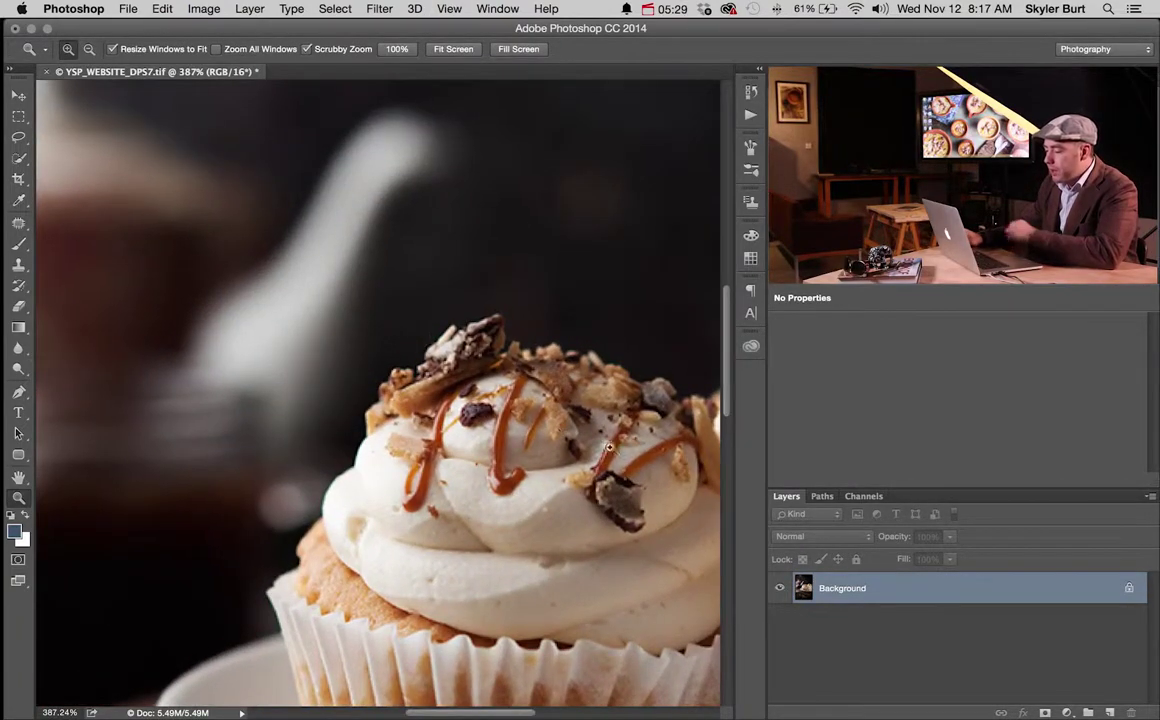
Step: Duplicate the Background layer and apply a High Pass filter with a 0.6-pixel radius to the copy
{"action": "left_click_drag", "start_coordinate": [622, 468], "coordinate": [457, 428]}
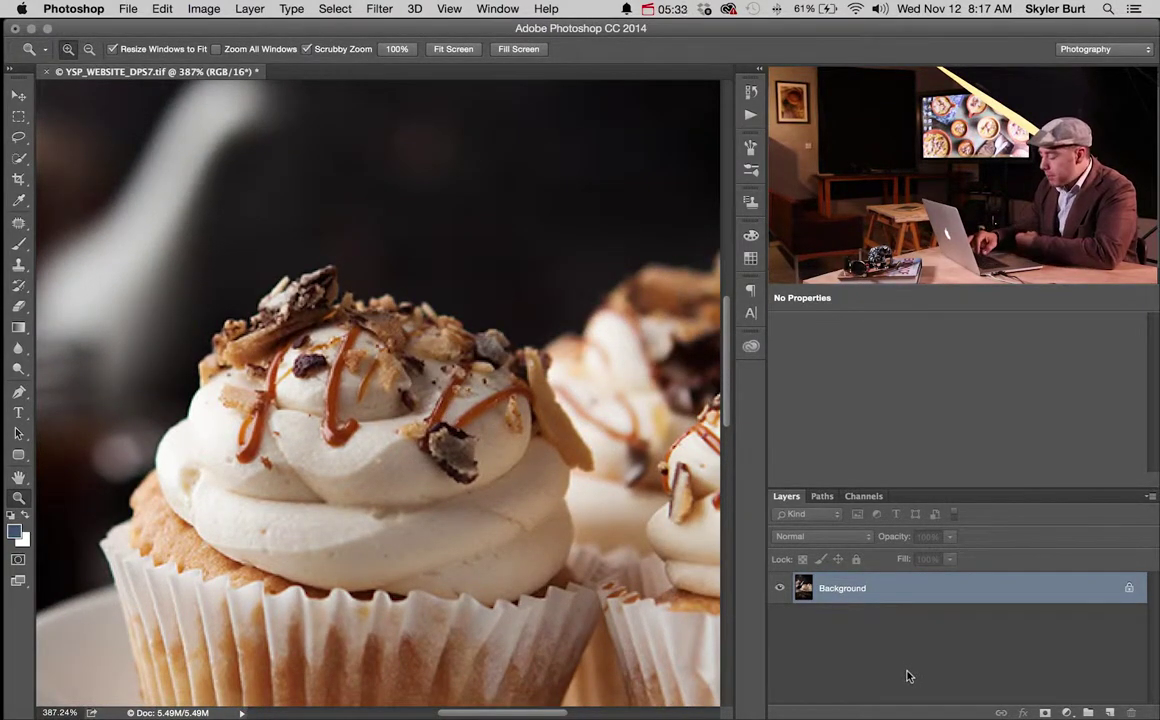
{"action": "key", "text": "super+j"}
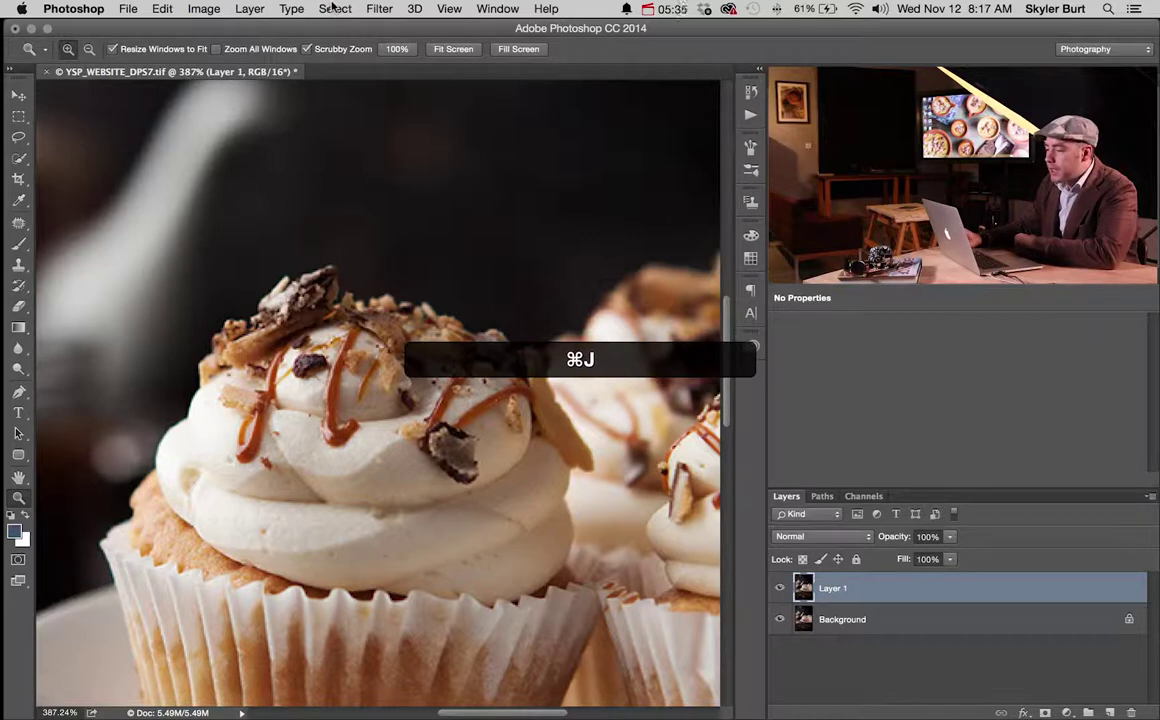
{"action": "left_click", "coordinate": [379, 8]}
{"action": "mouse_move", "coordinate": [402, 338]}
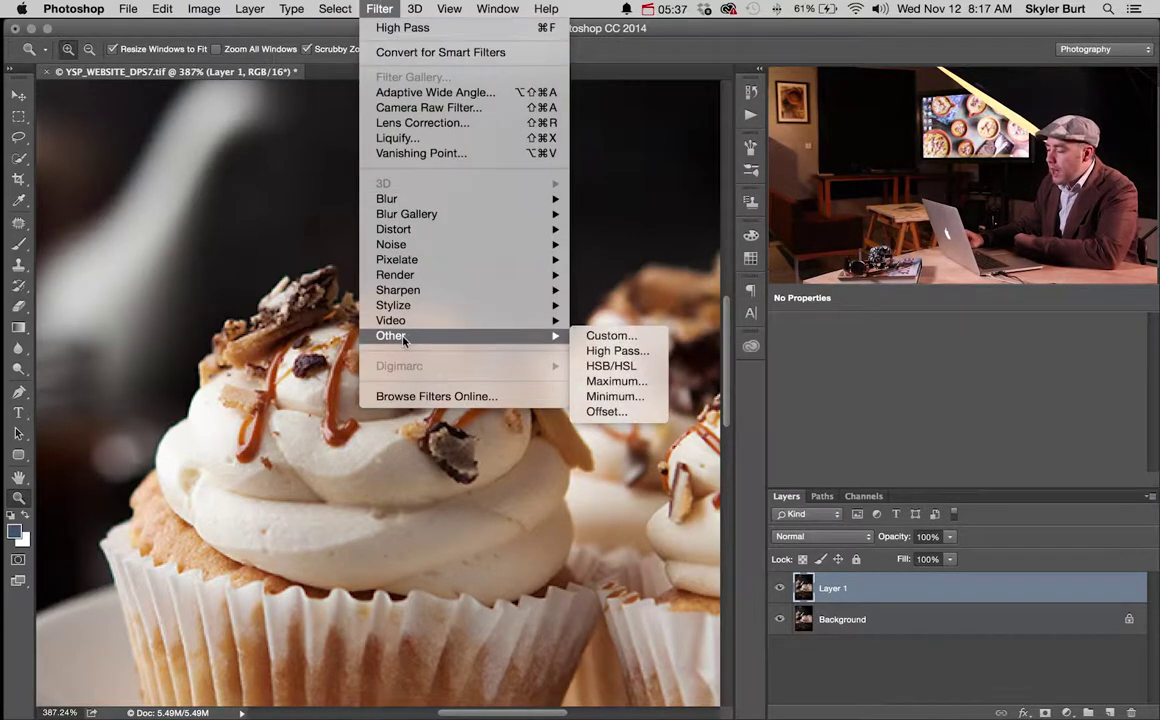
{"action": "left_click", "coordinate": [628, 352]}
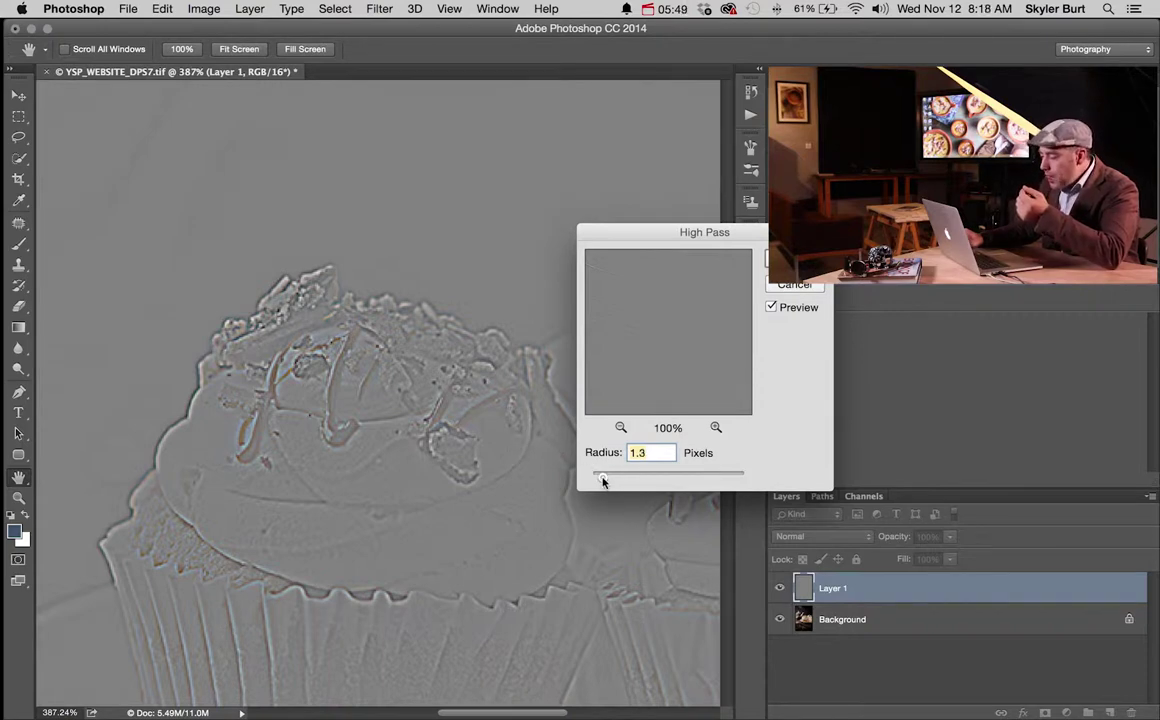
{"action": "left_click_drag", "start_coordinate": [600, 481], "coordinate": [599, 481]}
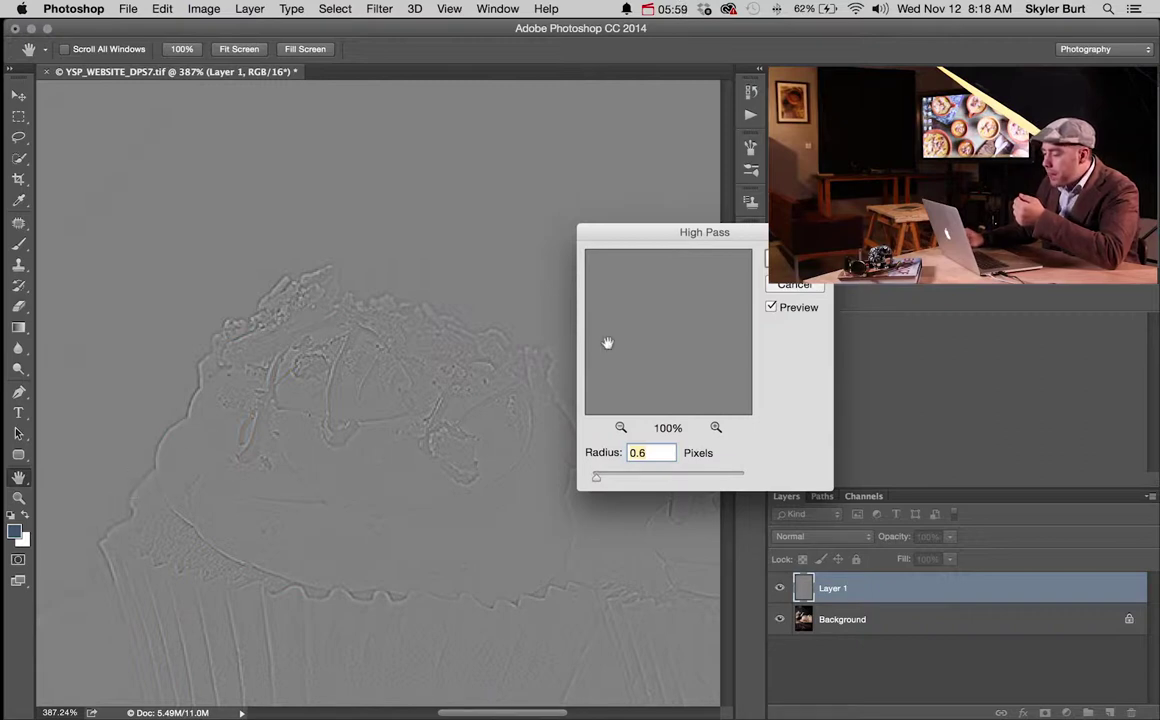
{"action": "key", "text": "Return"}
{"action": "key", "text": "z"}
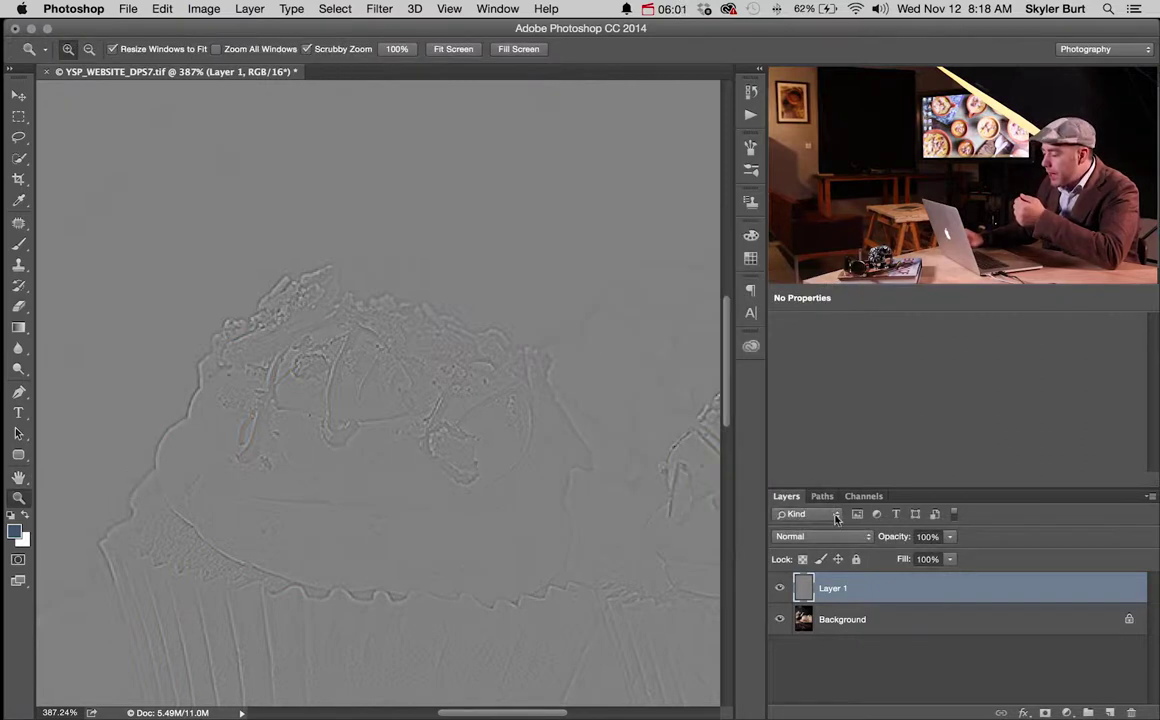
Step: Set the blending mode of the new High Pass layer to Overlay
{"action": "left_click", "coordinate": [835, 536]}
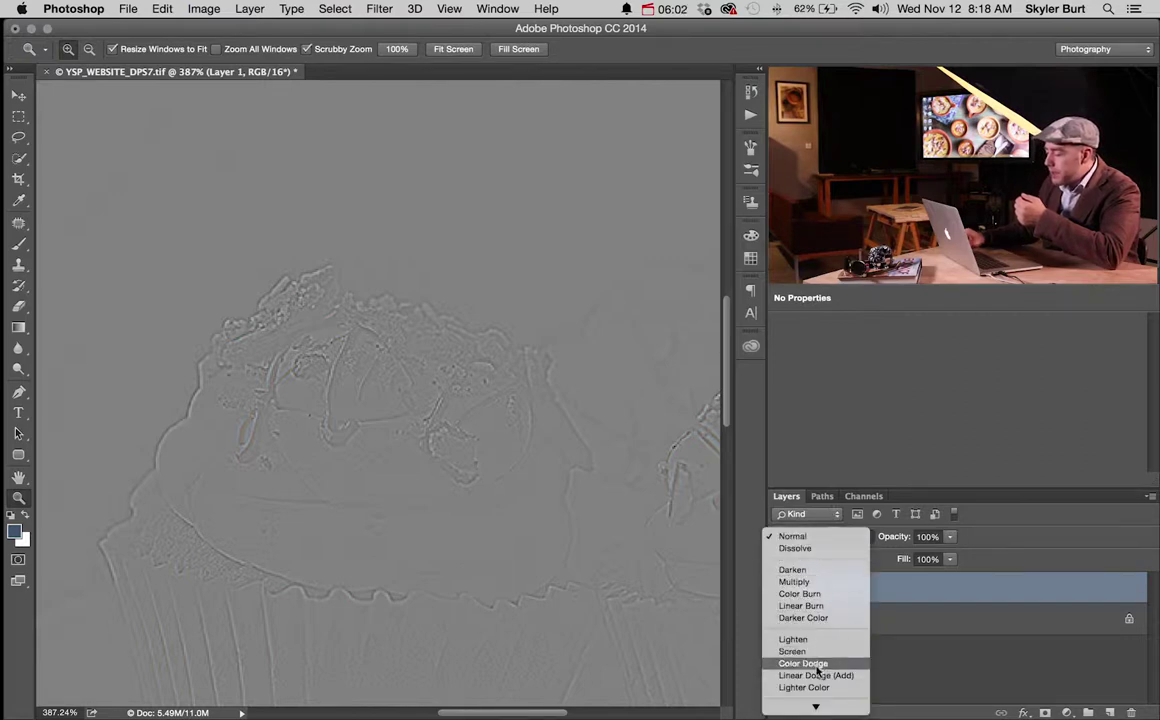
{"action": "key", "text": "Escape"}
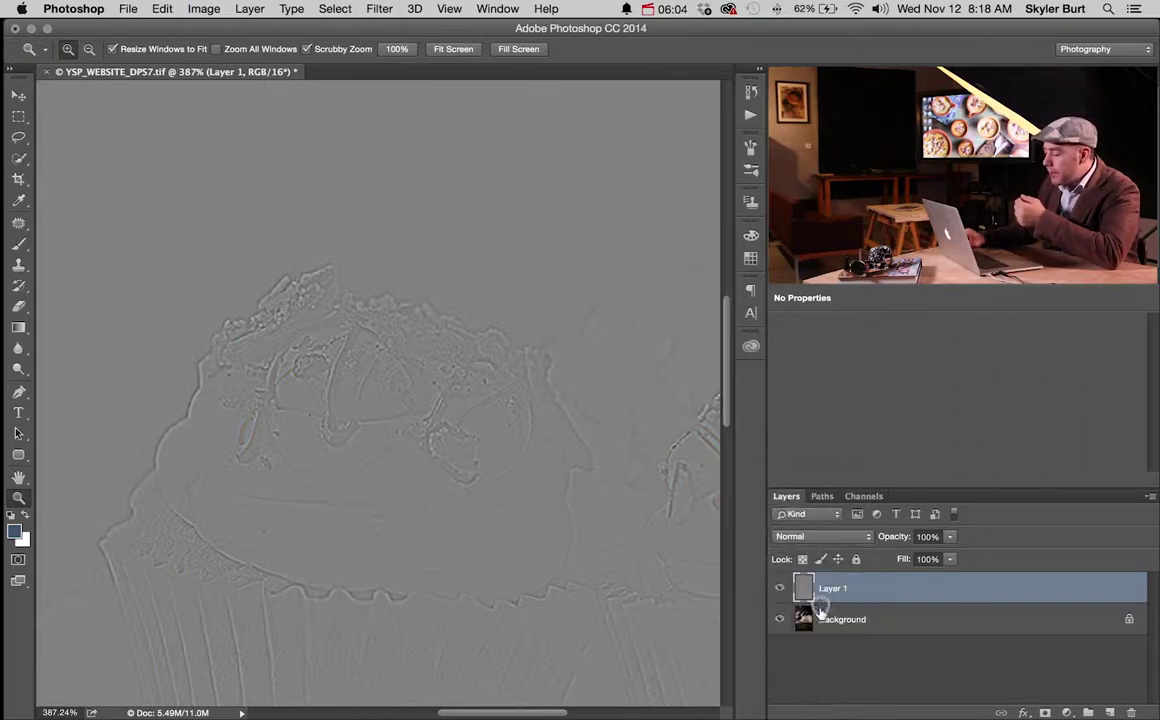
{"action": "left_click", "coordinate": [815, 540]}
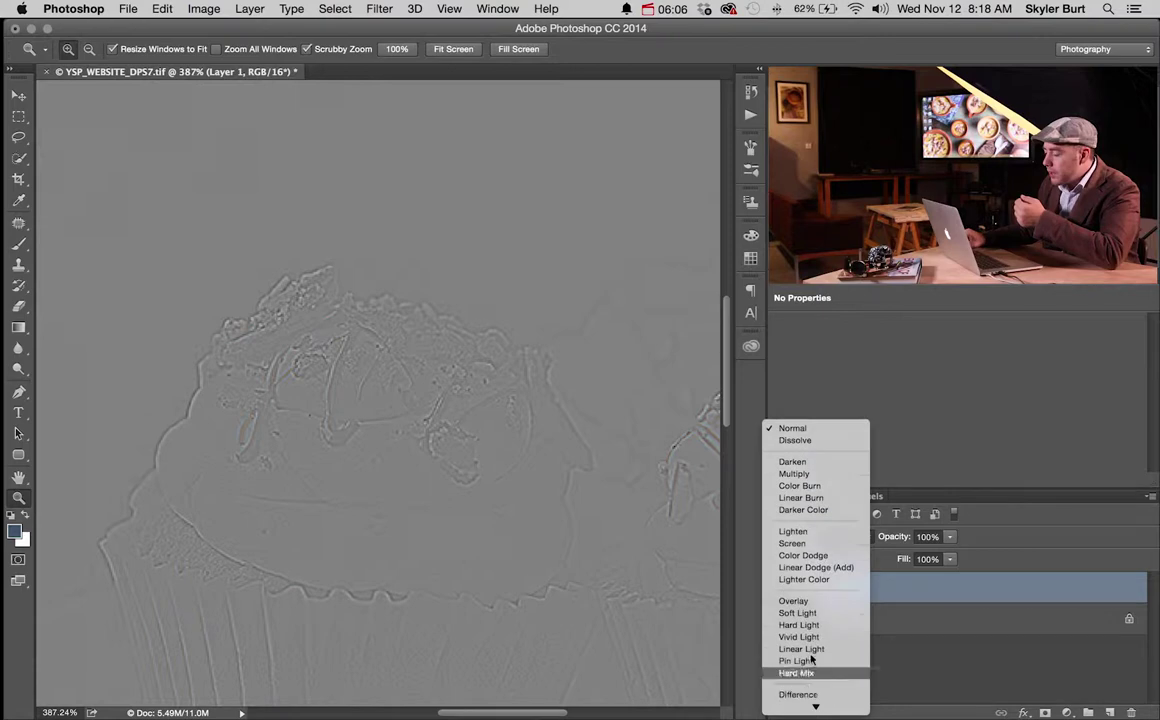
{"action": "left_click", "coordinate": [795, 600]}
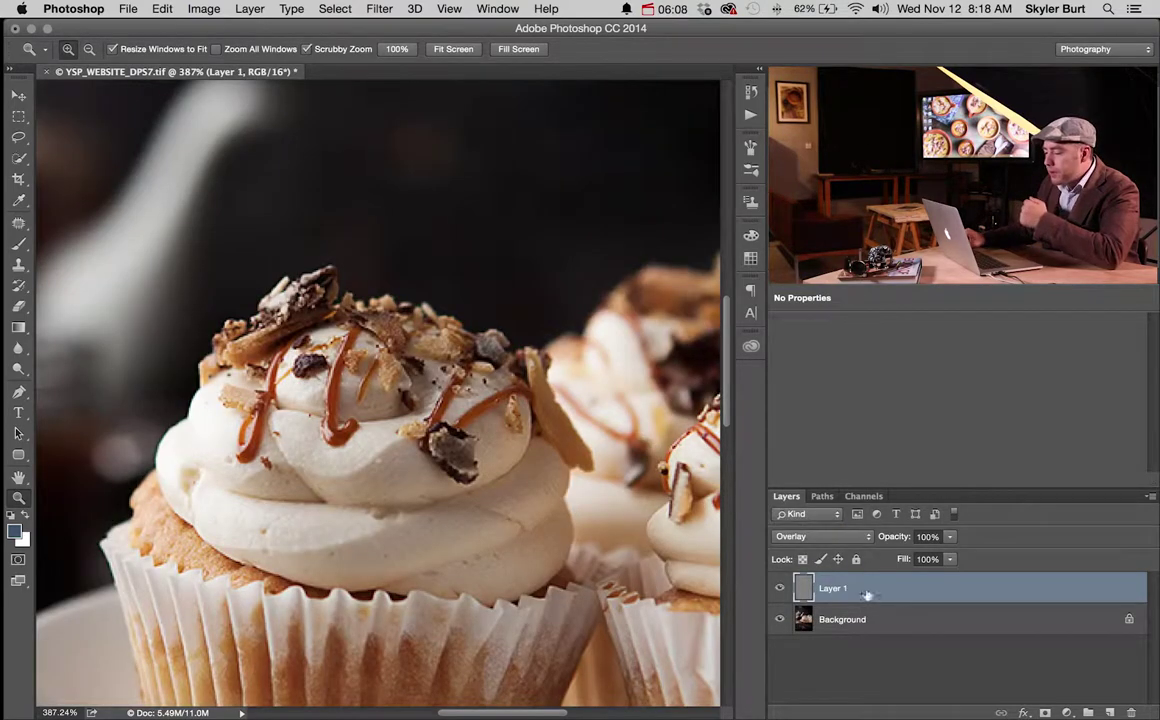
Step: Toggle the visibility of Layer 1 to compare the resized cupcake photo with and without the 0.6-pixel sharpening
{"action": "left_click", "coordinate": [780, 589]}
{"action": "left_click", "coordinate": [780, 589]}
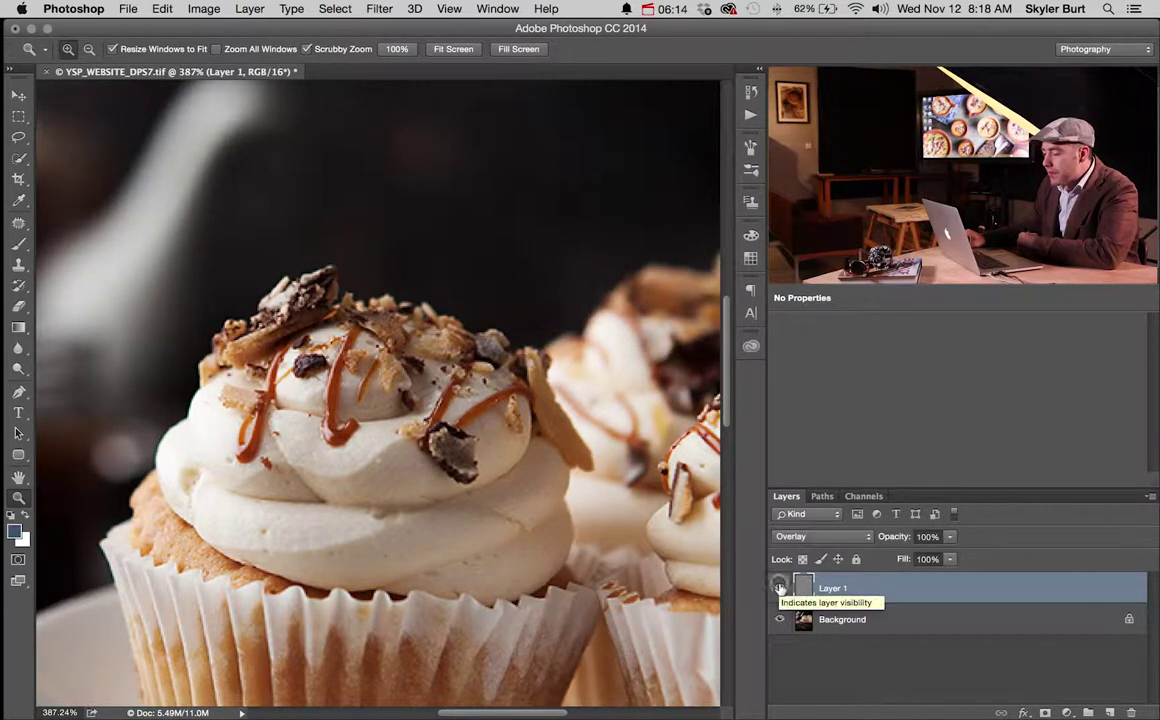
{"action": "left_click", "coordinate": [780, 589]}
{"action": "left_click", "coordinate": [780, 588]}
{"action": "key", "text": "super+0"}
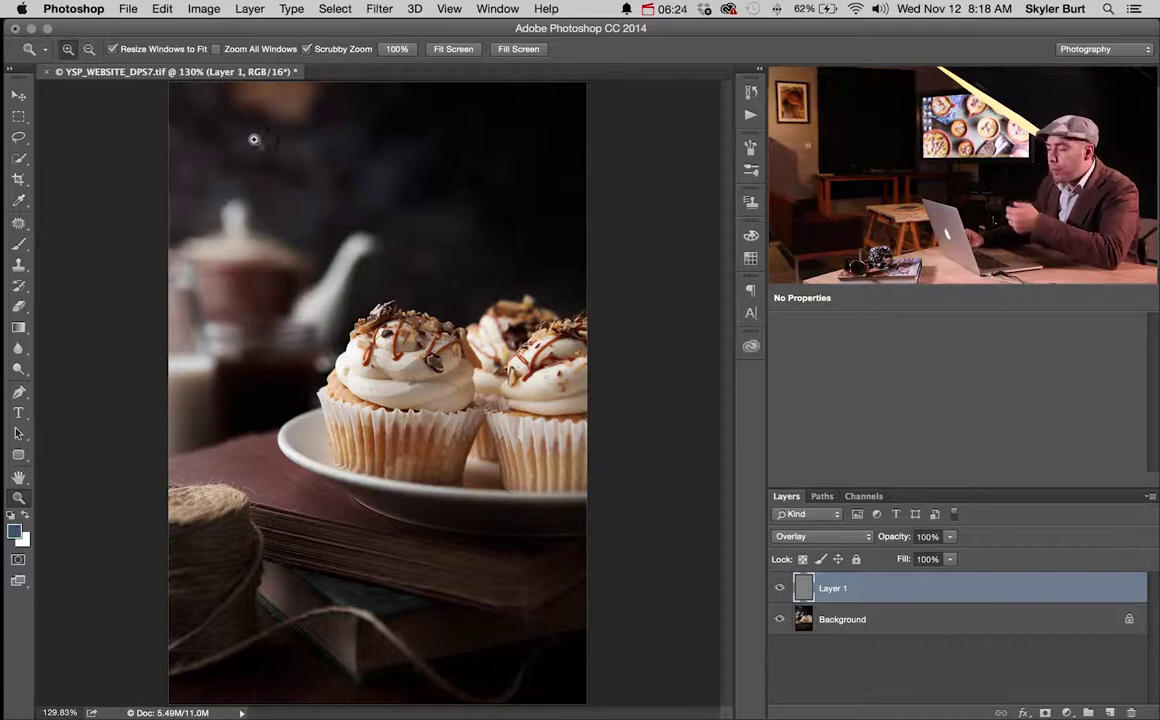
Step: Open Save for Web and test the JPEG compression by lowering the quality to 68 and raising it back toward maximum
{"action": "left_click", "coordinate": [132, 8]}
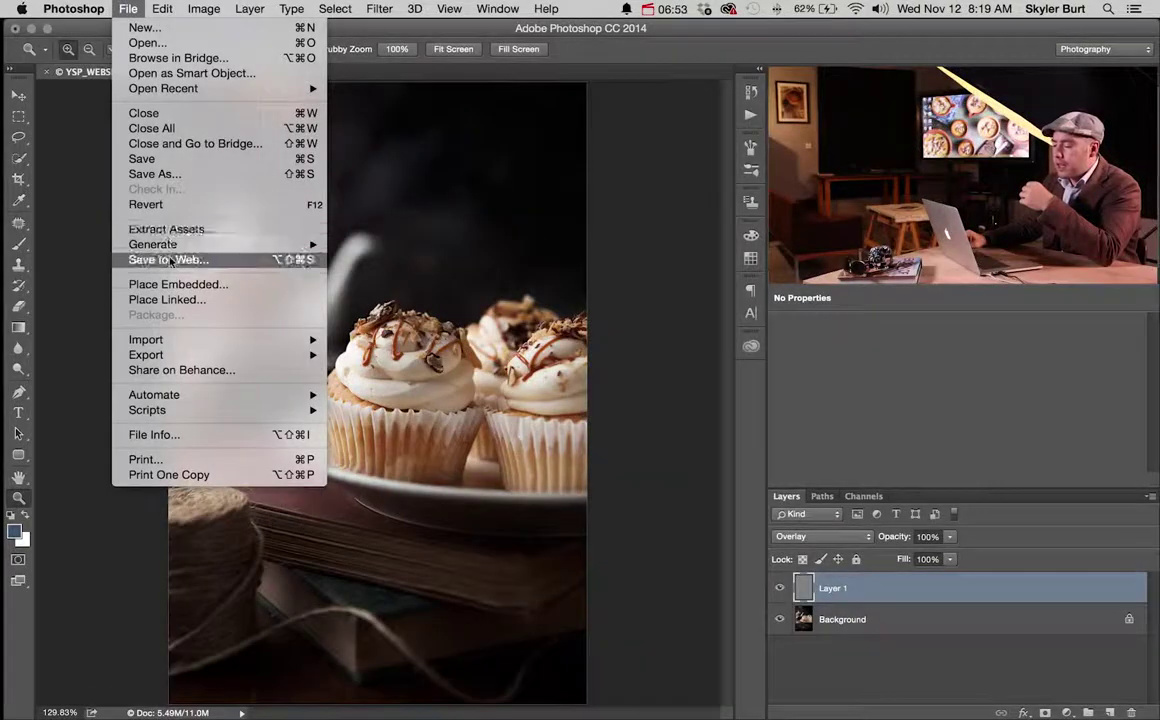
{"action": "left_click", "coordinate": [168, 260]}
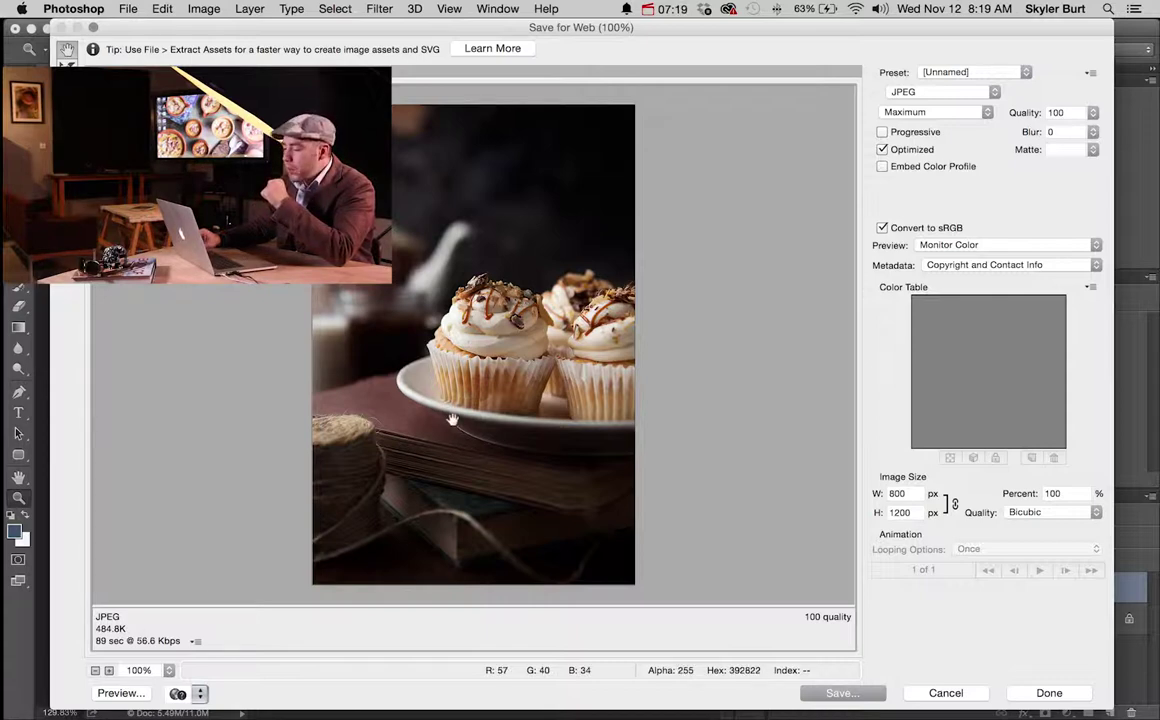
{"action": "left_click", "coordinate": [1092, 115]}
{"action": "left_click_drag", "start_coordinate": [1093, 133], "coordinate": [1067, 134]}
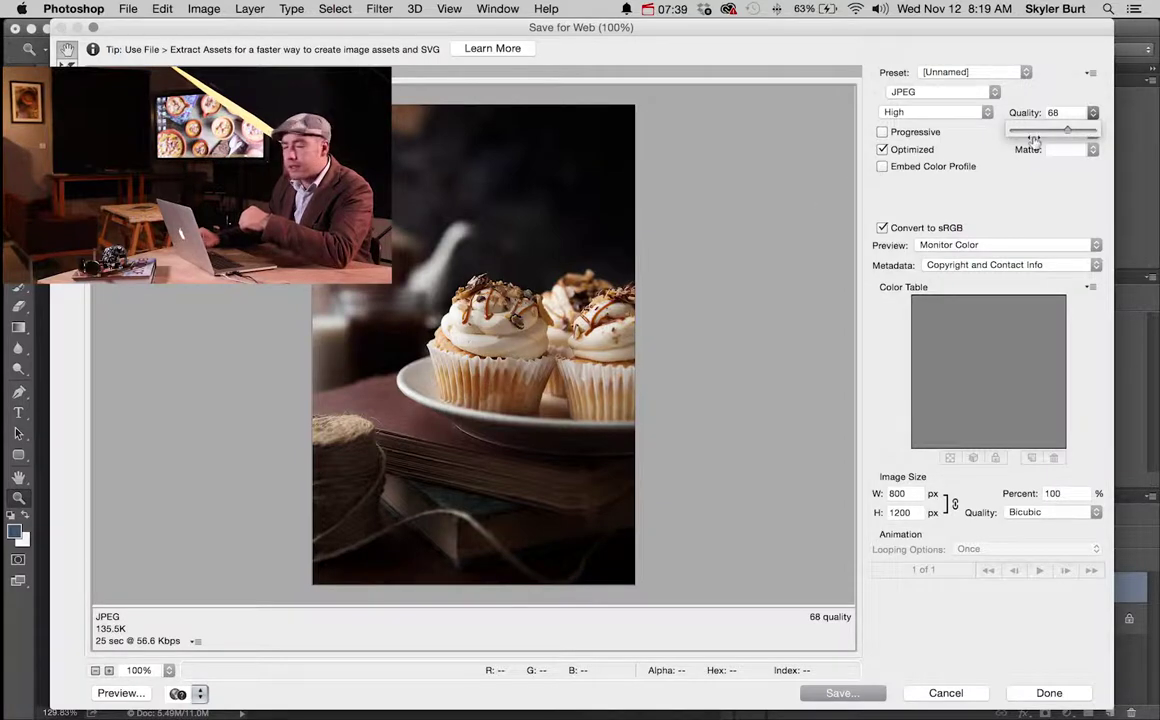
{"action": "left_click_drag", "start_coordinate": [1068, 132], "coordinate": [1097, 130]}
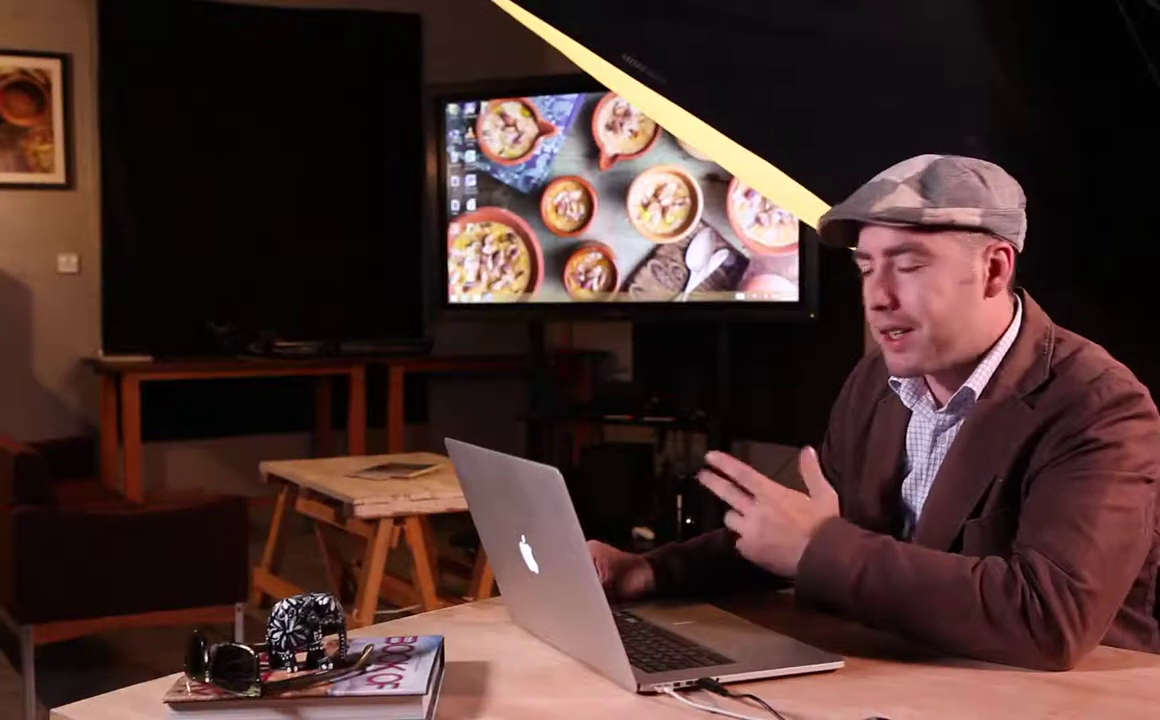